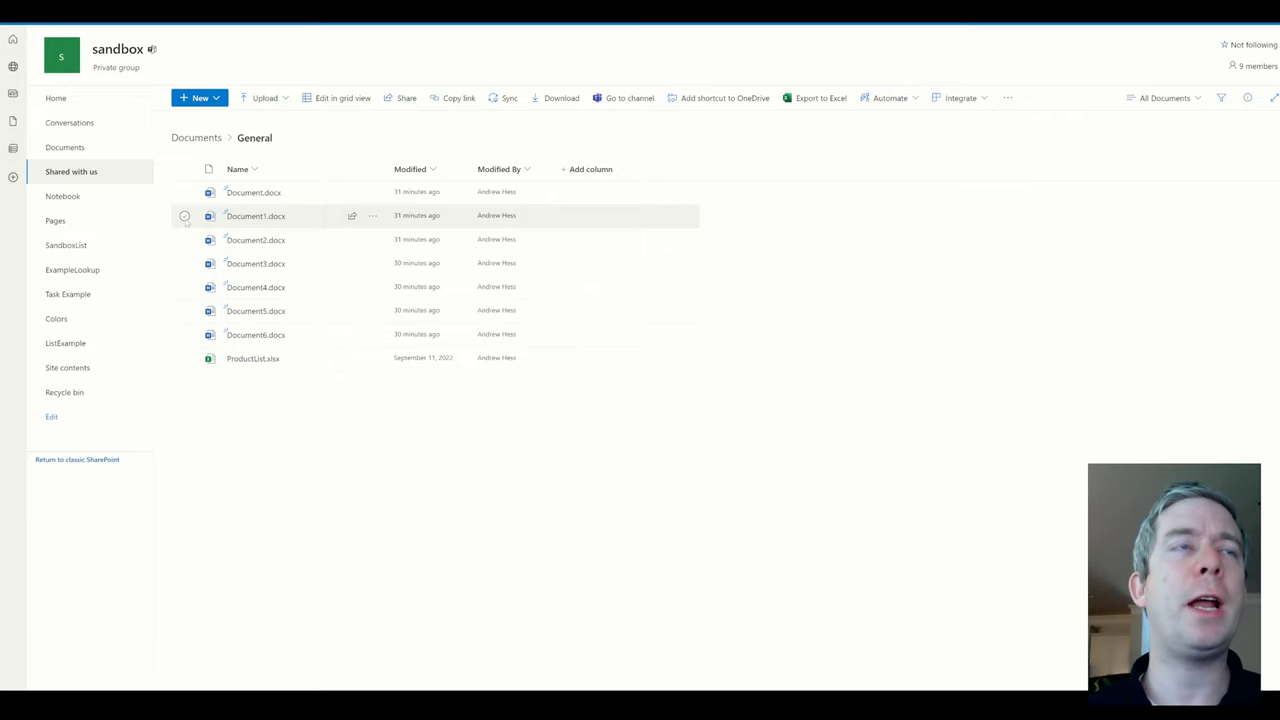
Step: Select Document1.docx in the SharePoint library and check which flows can run on it
{"action": "left_click", "coordinate": [184, 216]}
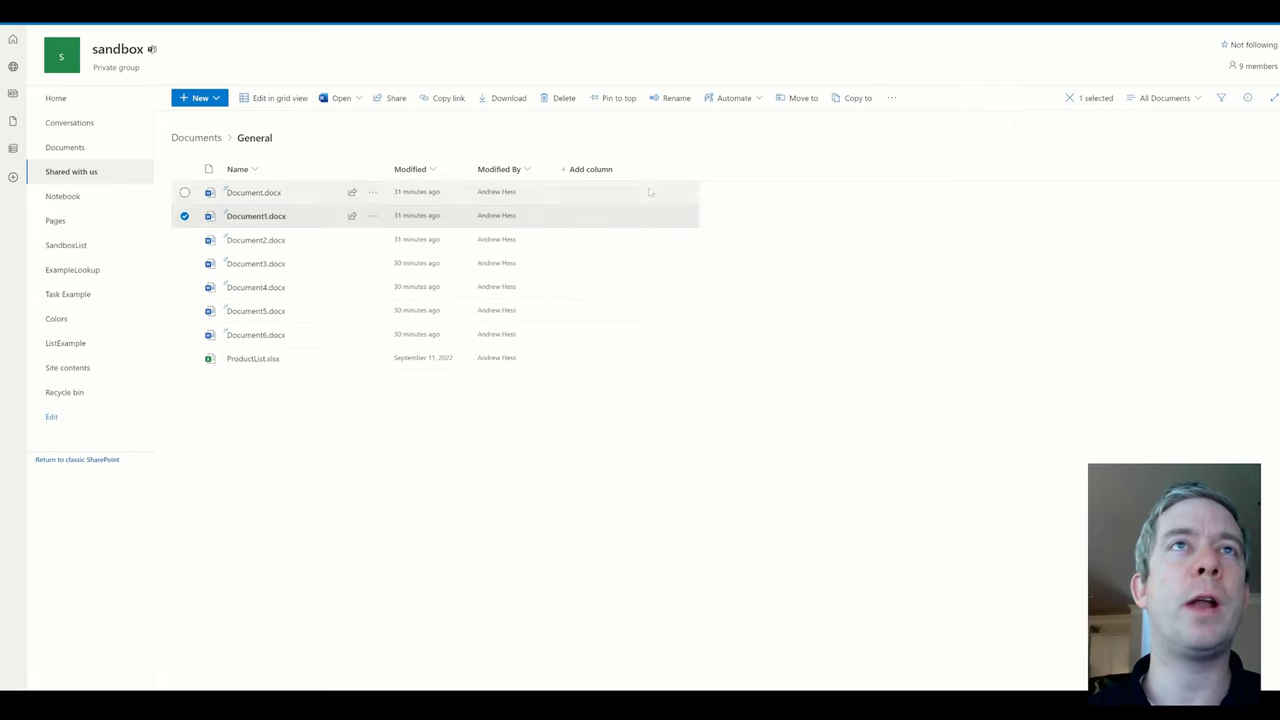
{"action": "left_click", "coordinate": [734, 99]}
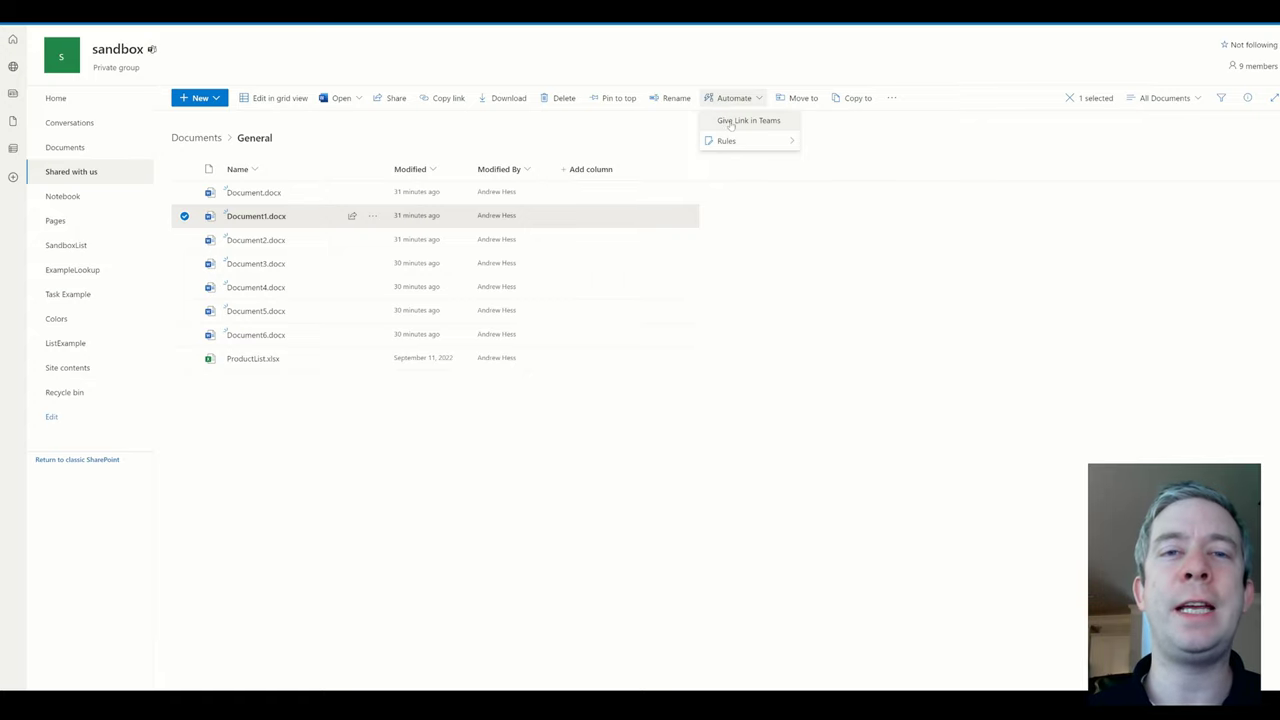
{"action": "mouse_move", "coordinate": [266, 219]}
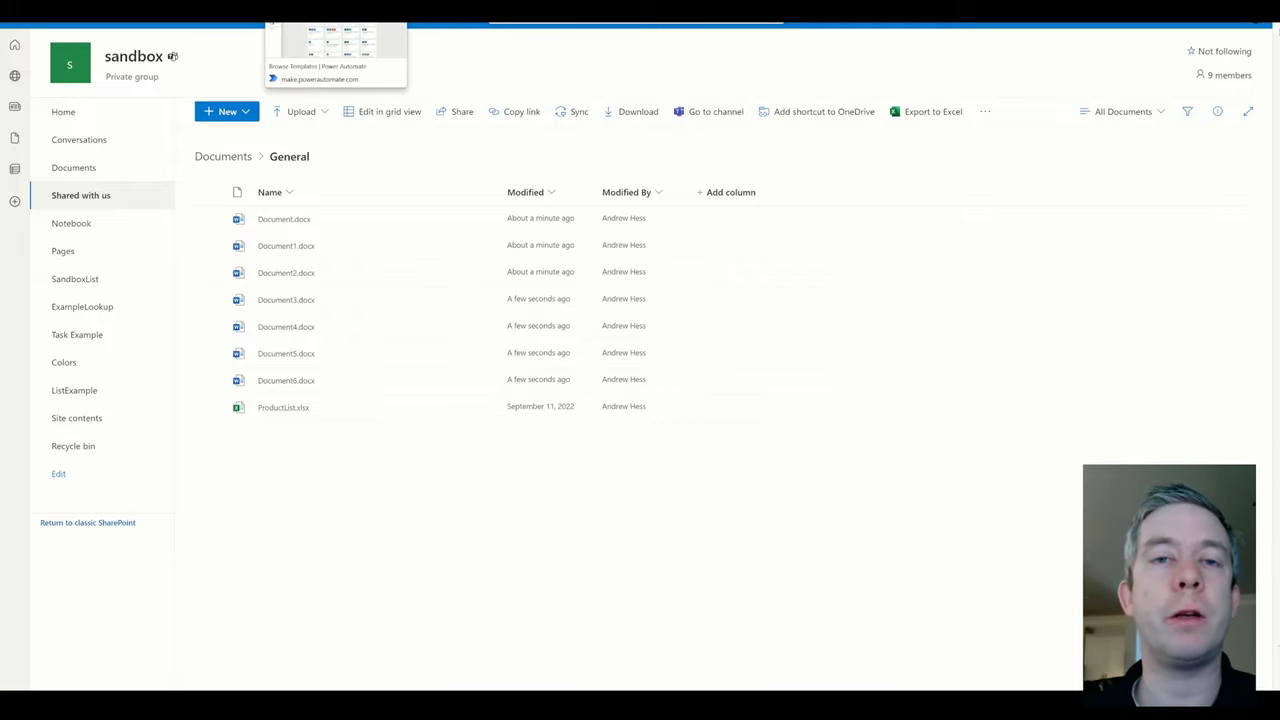
Step: Search the Power Automate templates for 'Selected' and scroll to the Teams selected-file template
{"action": "left_click", "coordinate": [336, 10]}
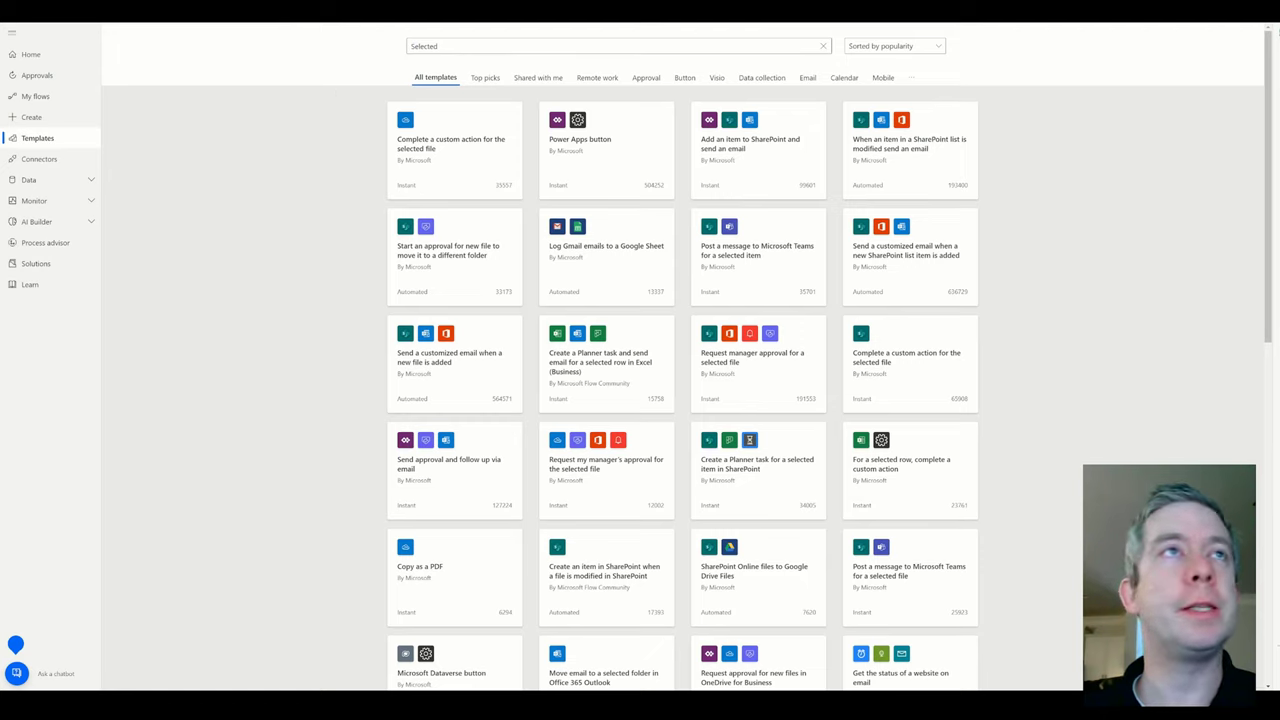
{"action": "type", "text": "Sele"}
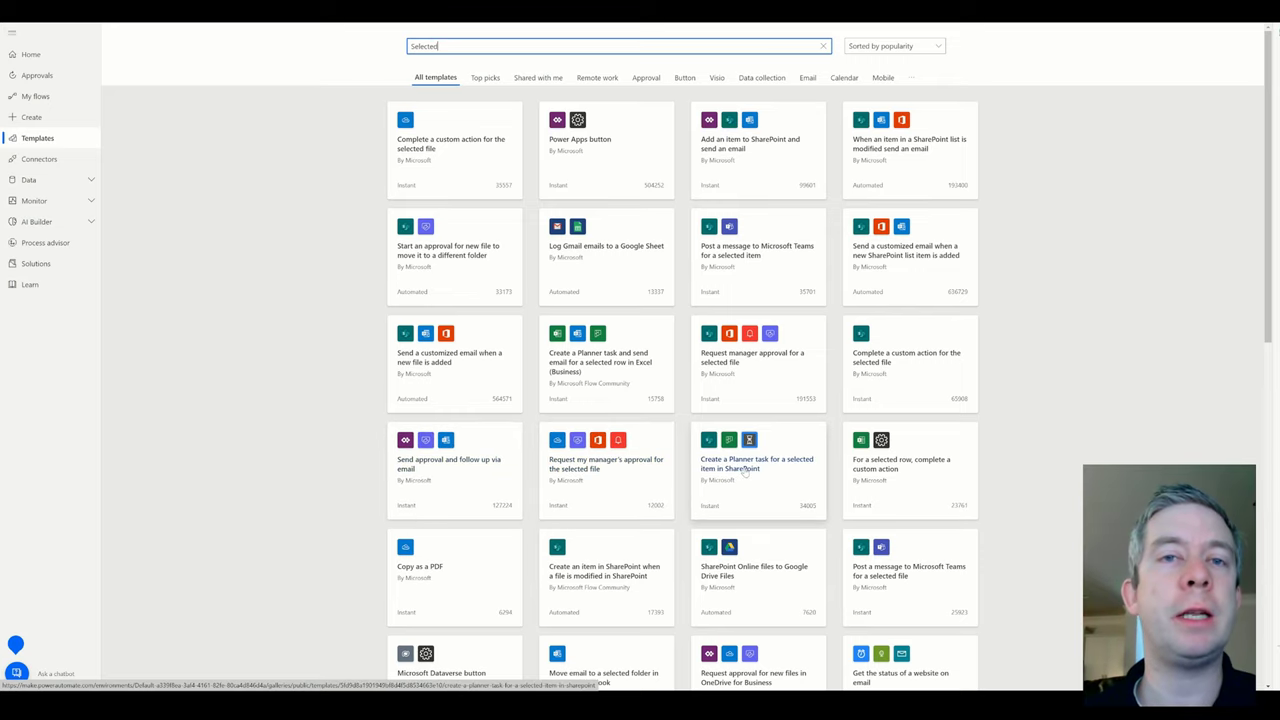
{"action": "scroll", "coordinate": [745, 473], "scroll_direction": "down", "scroll_amount": 3}
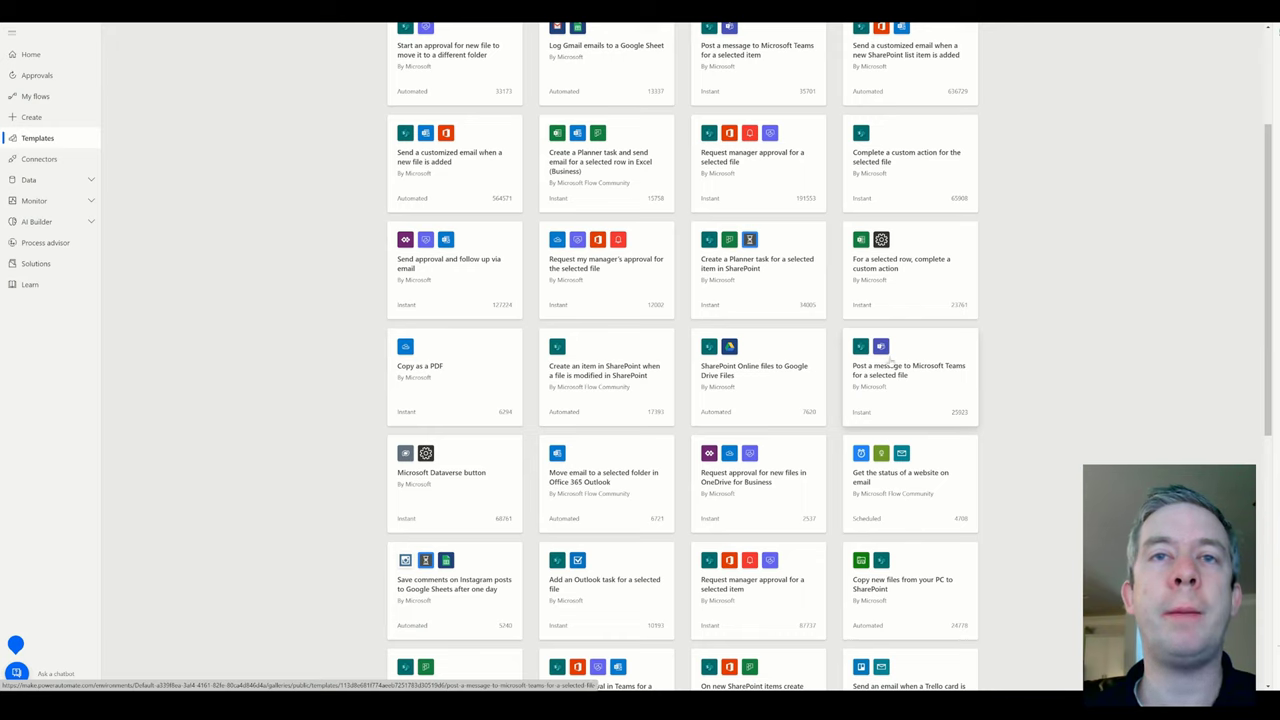
Step: Create a flow from the 'Post a message to Microsoft Teams for a selected file' template, accepting its connections
{"action": "left_click", "coordinate": [884, 378]}
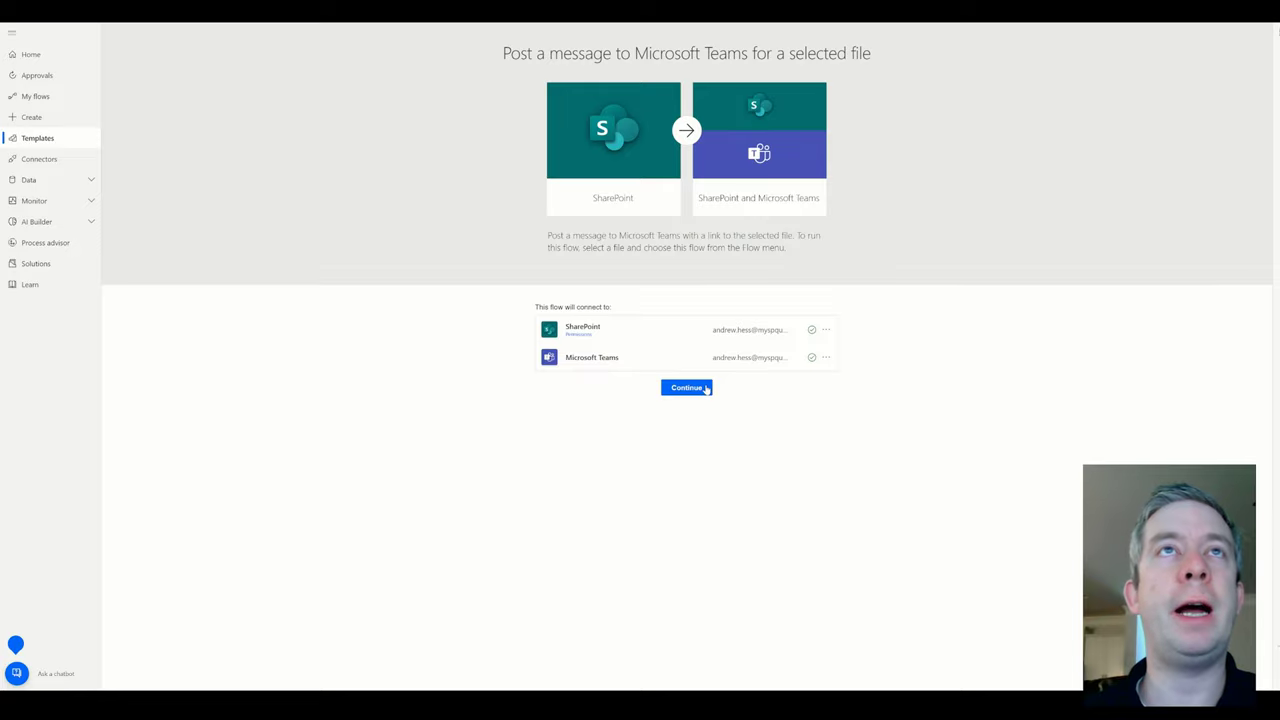
{"action": "left_click", "coordinate": [706, 389]}
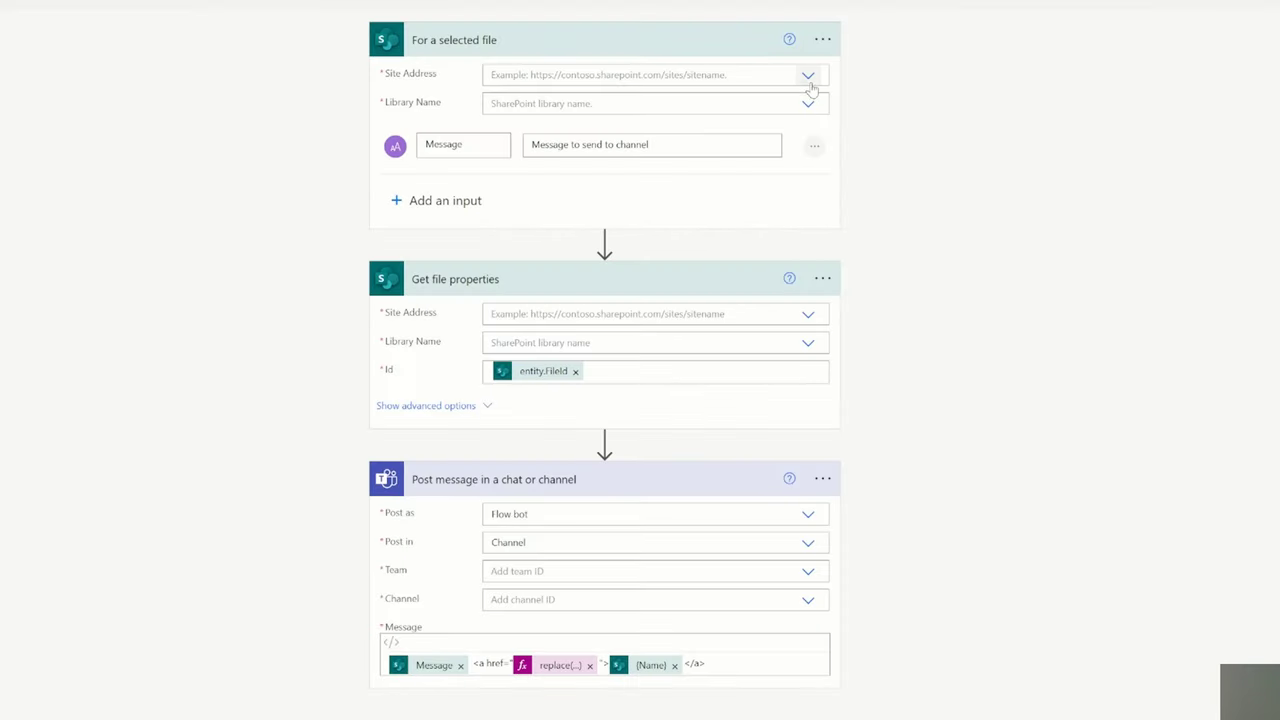
Step: Set the site address to sandbox in both the trigger and the file properties step
{"action": "left_click", "coordinate": [808, 75]}
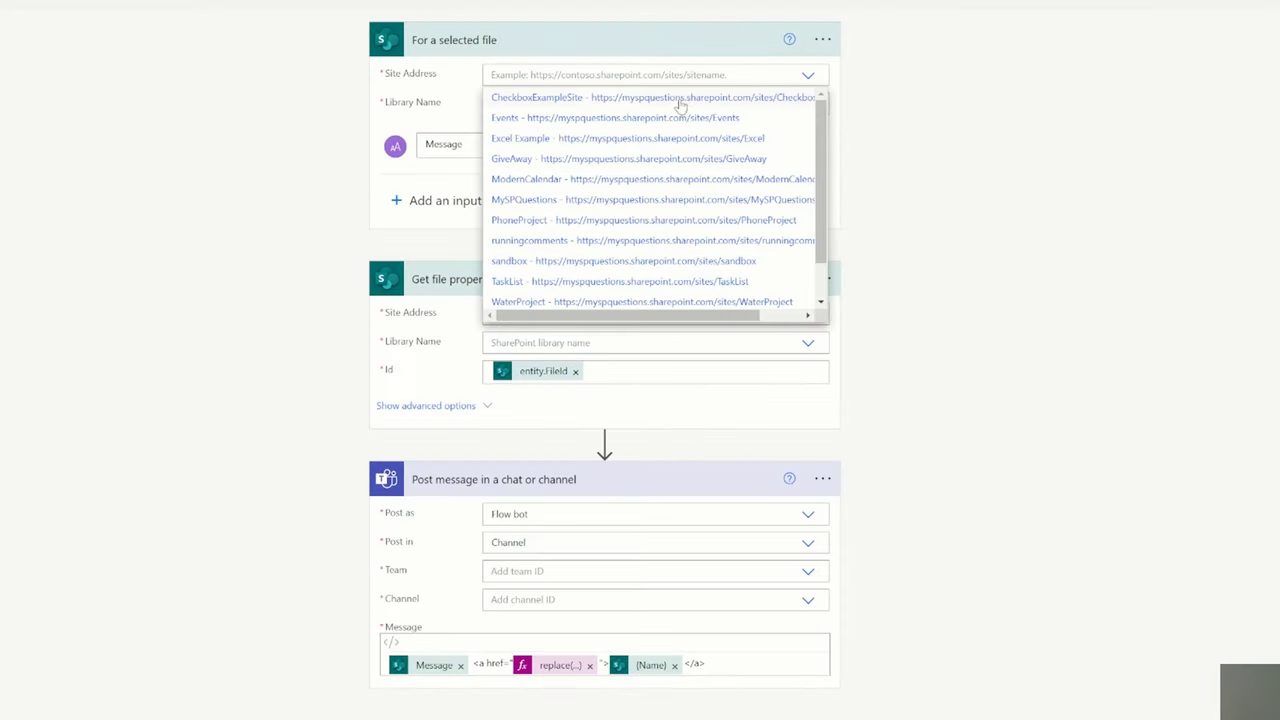
{"action": "scroll", "coordinate": [543, 220], "scroll_direction": "down", "scroll_amount": 2}
{"action": "left_click", "coordinate": [543, 217]}
{"action": "left_click", "coordinate": [810, 315]}
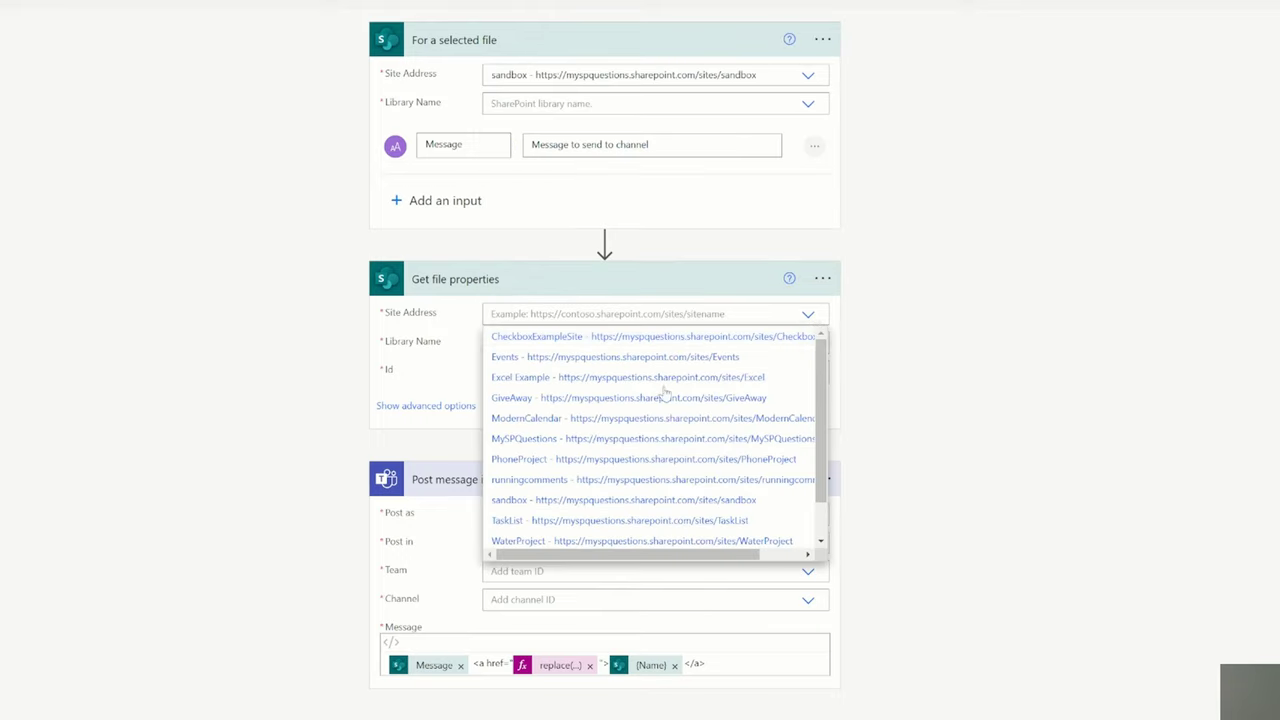
{"action": "scroll", "coordinate": [620, 440], "scroll_direction": "down", "scroll_amount": 2}
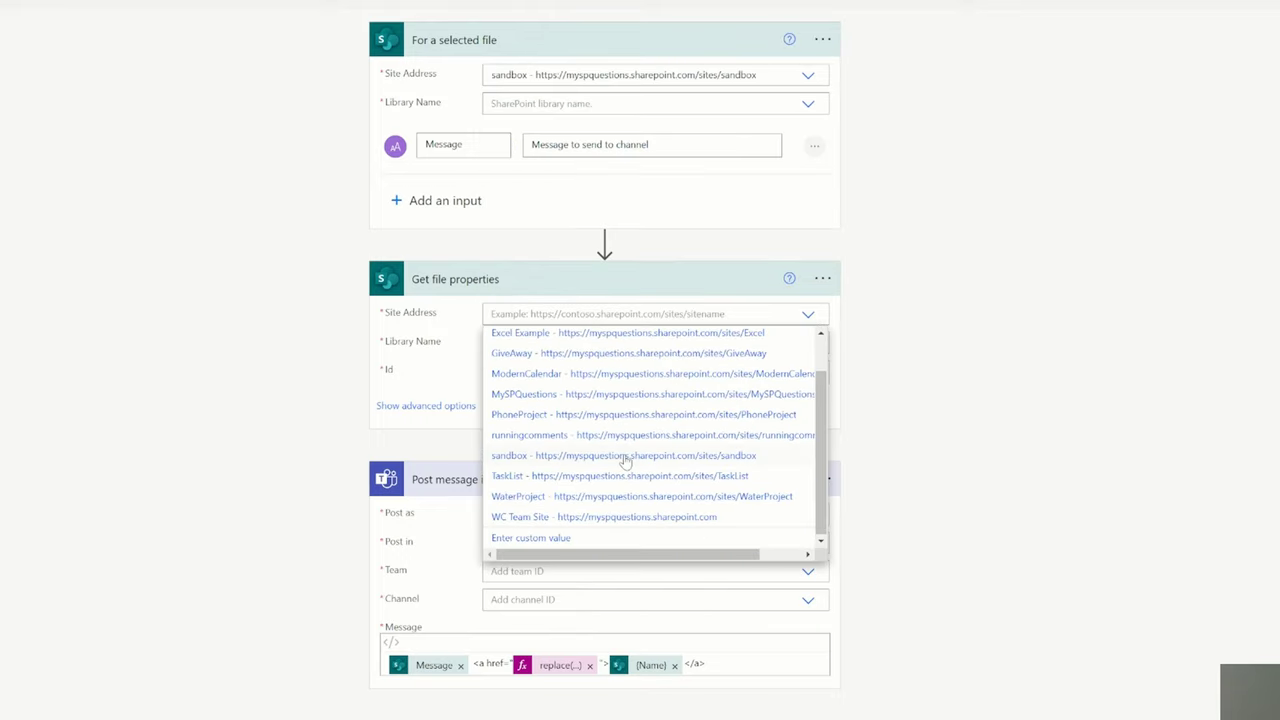
{"action": "left_click", "coordinate": [520, 455]}
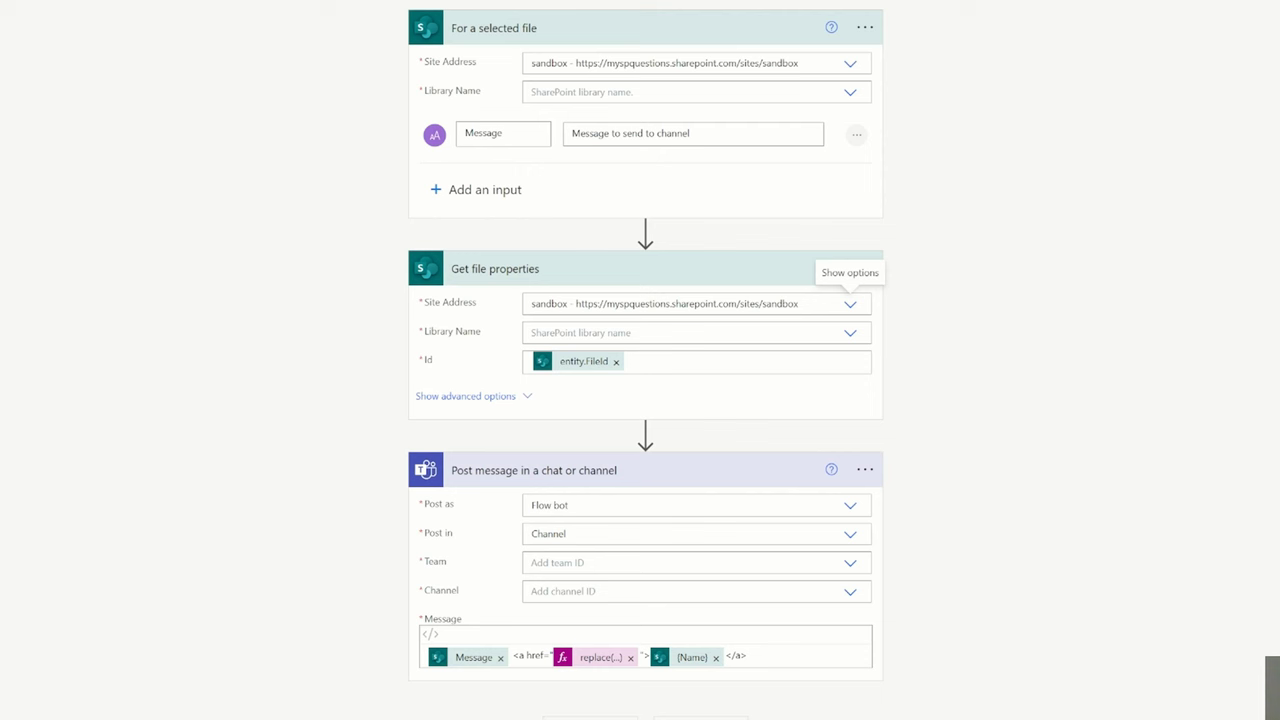
Step: Set the library name to Documents in both SharePoint cards
{"action": "left_click", "coordinate": [850, 92]}
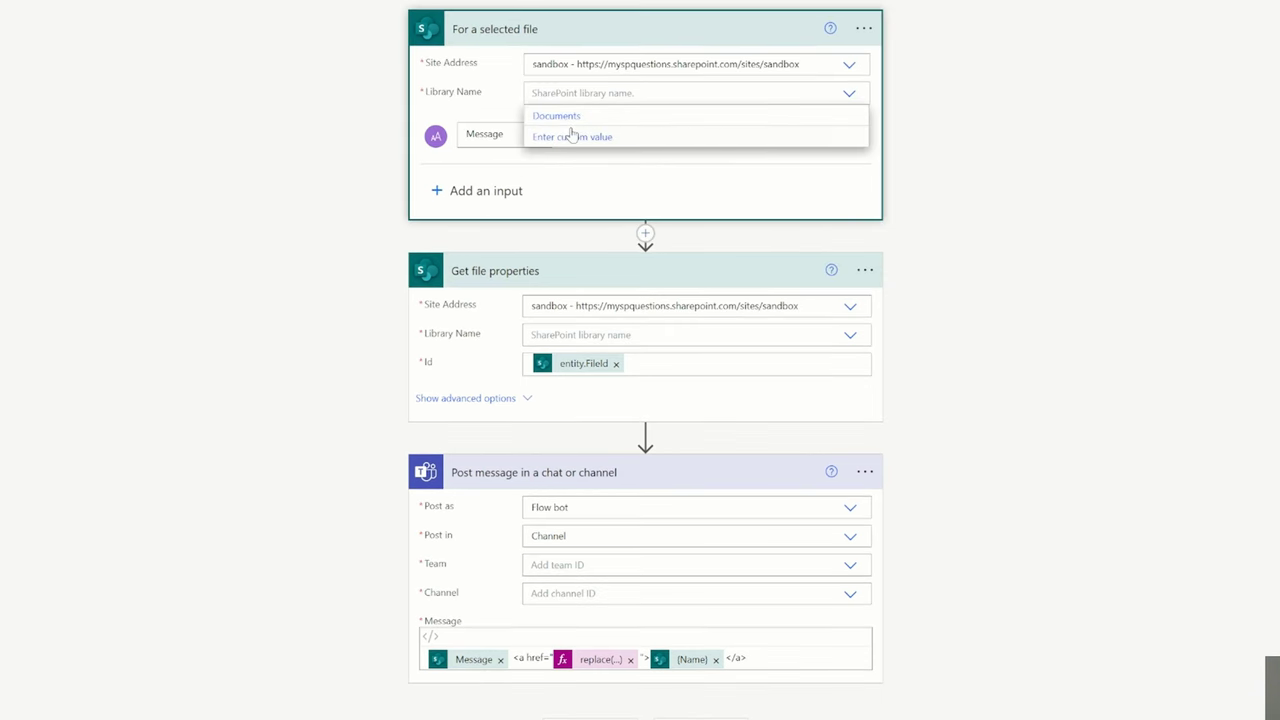
{"action": "left_click", "coordinate": [556, 115]}
{"action": "left_click", "coordinate": [850, 335]}
{"action": "left_click", "coordinate": [580, 357]}
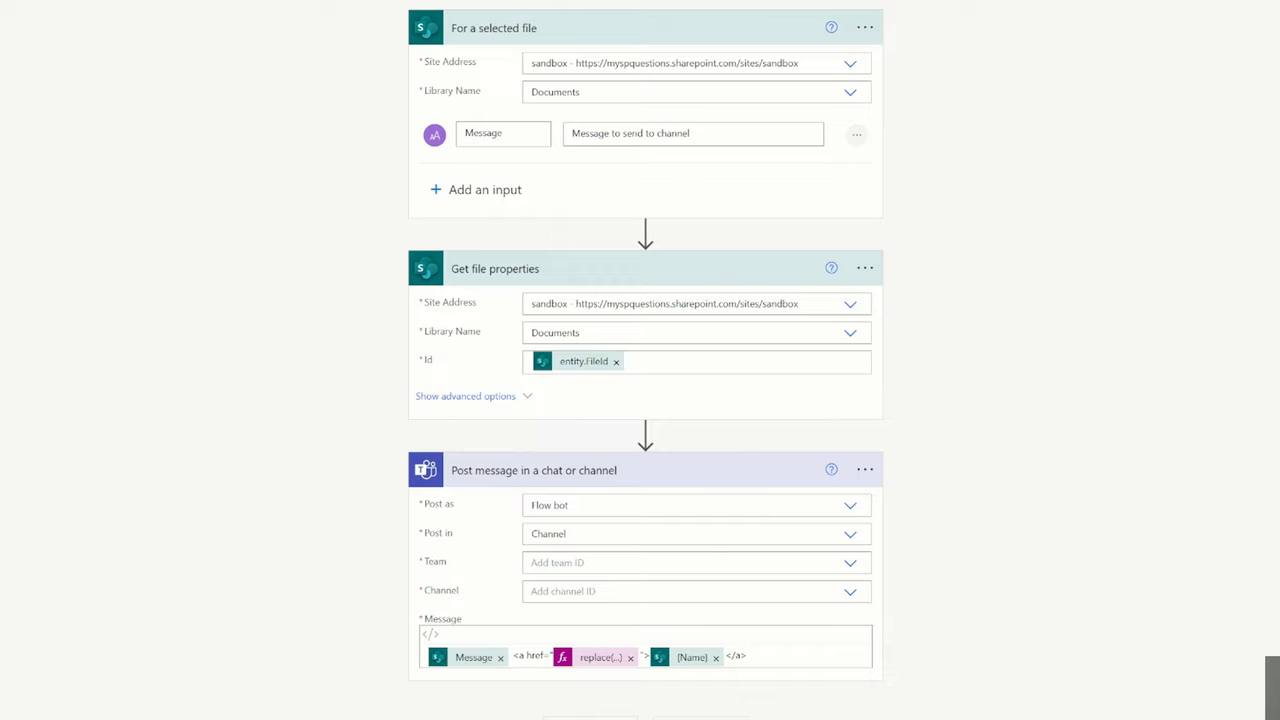
Step: Target the Teams post at the sandbox team's General channel
{"action": "left_click", "coordinate": [850, 563]}
{"action": "scroll", "coordinate": [551, 660], "scroll_direction": "down", "scroll_amount": 1}
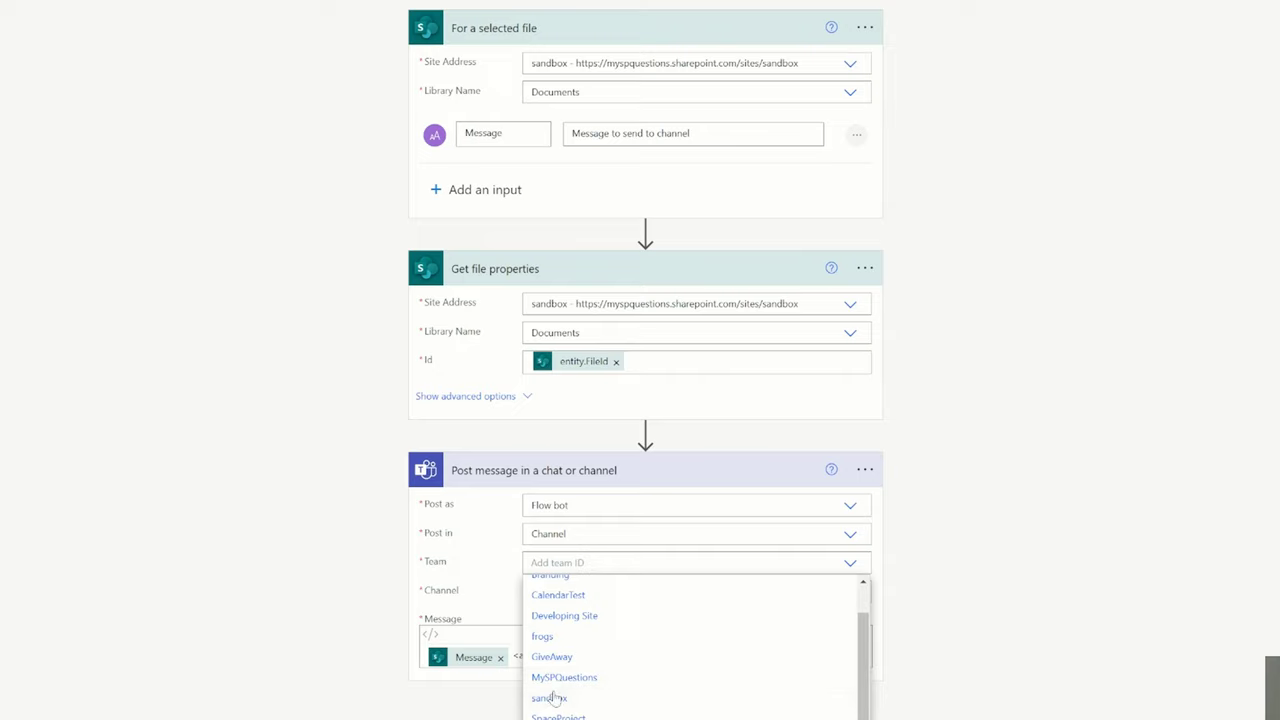
{"action": "left_click", "coordinate": [551, 699]}
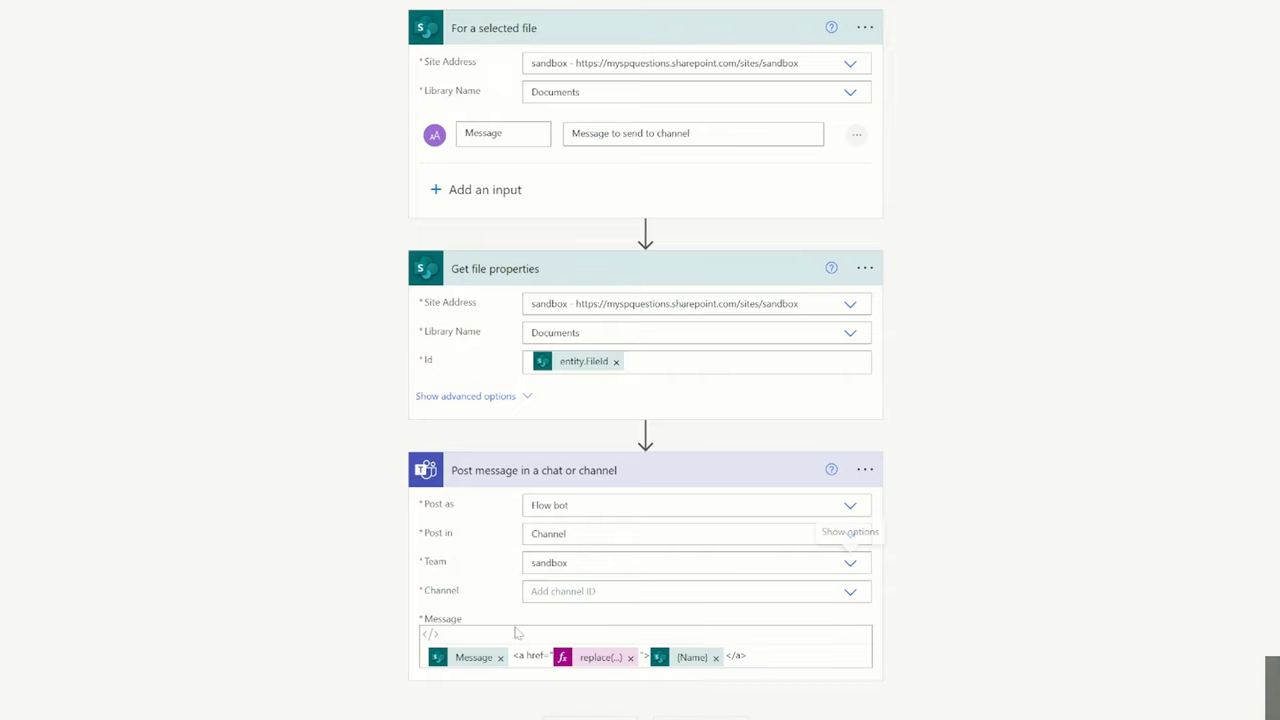
{"action": "left_click", "coordinate": [846, 592]}
{"action": "left_click", "coordinate": [548, 616]}
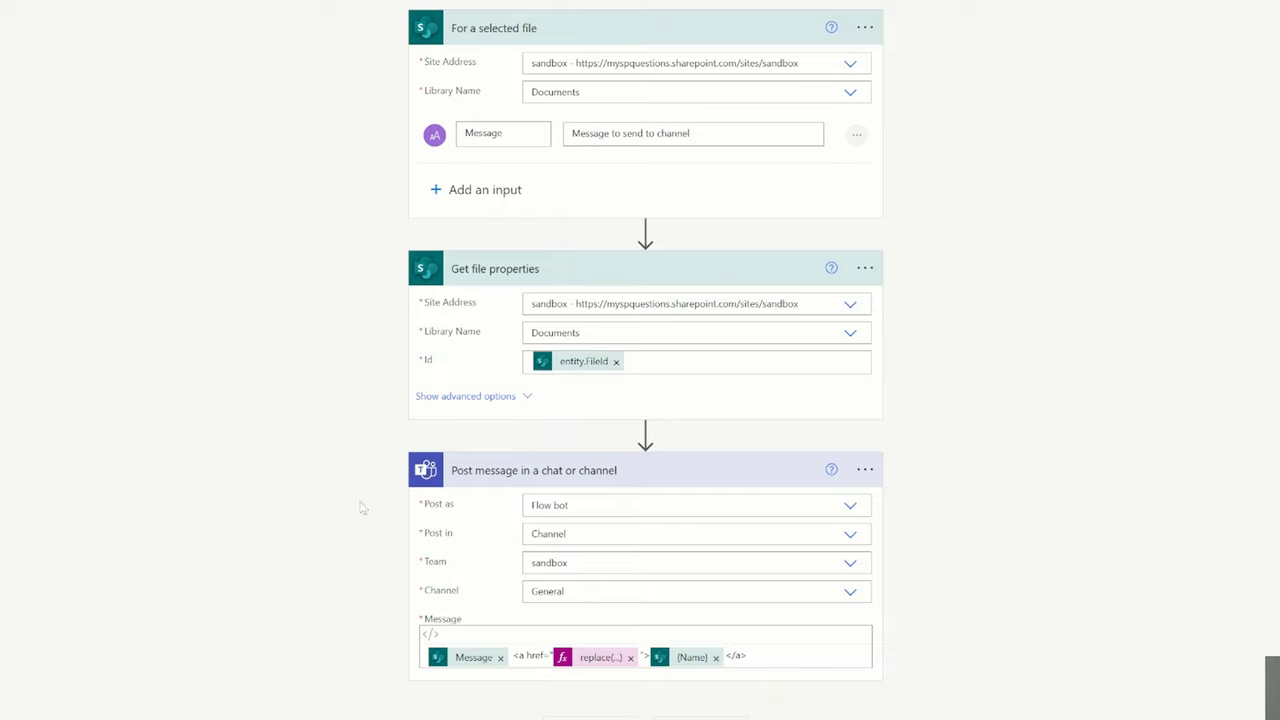
Step: Set the message default to 'Hey Check this out!' and add a date input named 'Date Need By:'
{"action": "left_click_drag", "start_coordinate": [690, 133], "coordinate": [492, 108]}
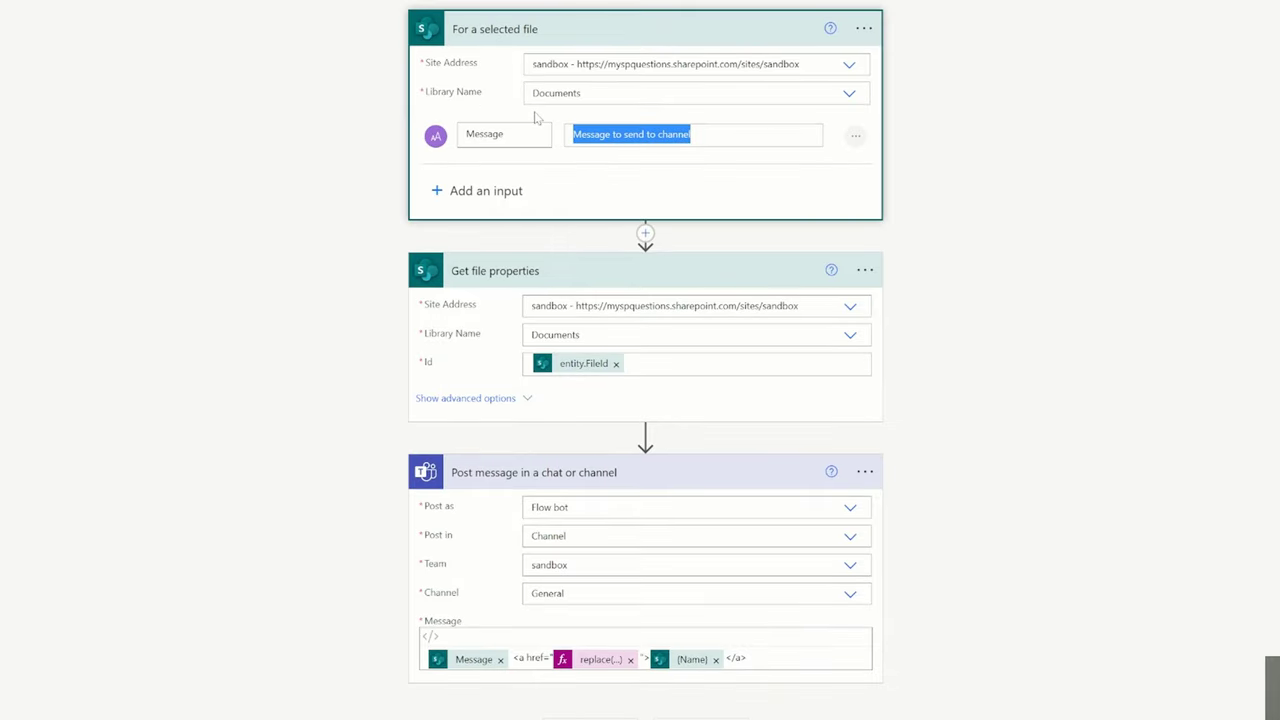
{"action": "type", "text": "Hey Check this out!"}
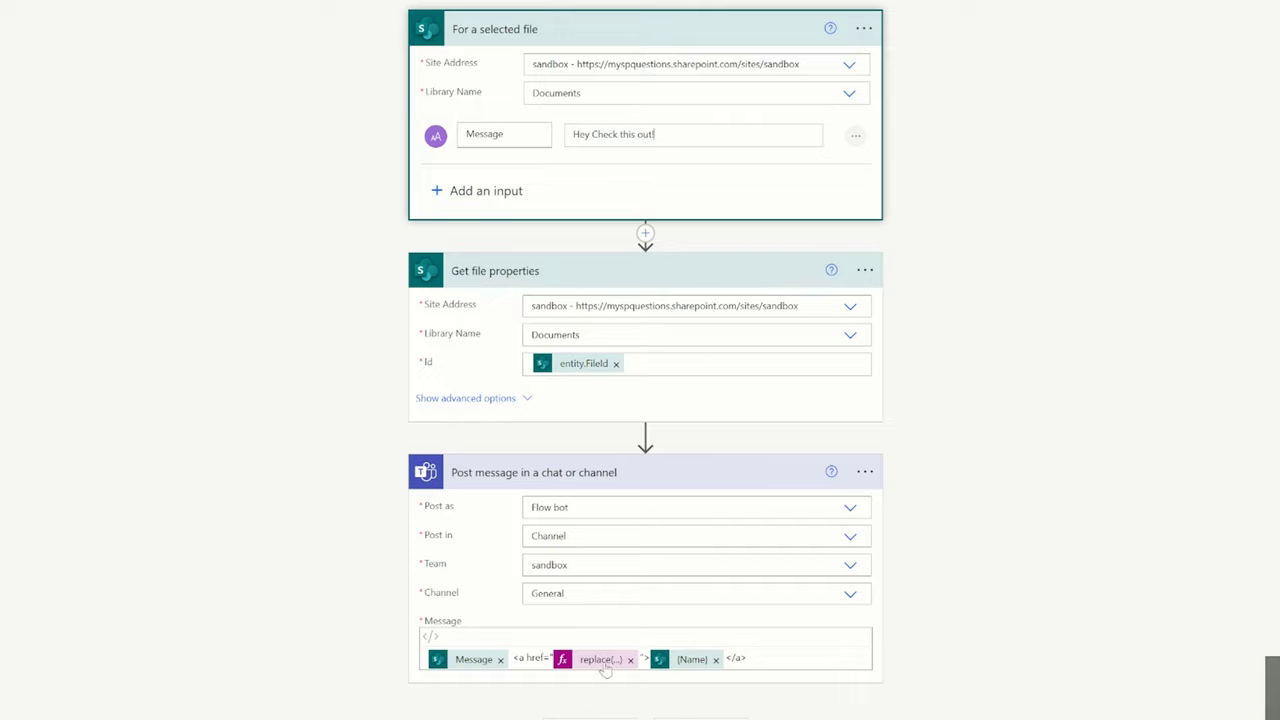
{"action": "mouse_move", "coordinate": [683, 668]}
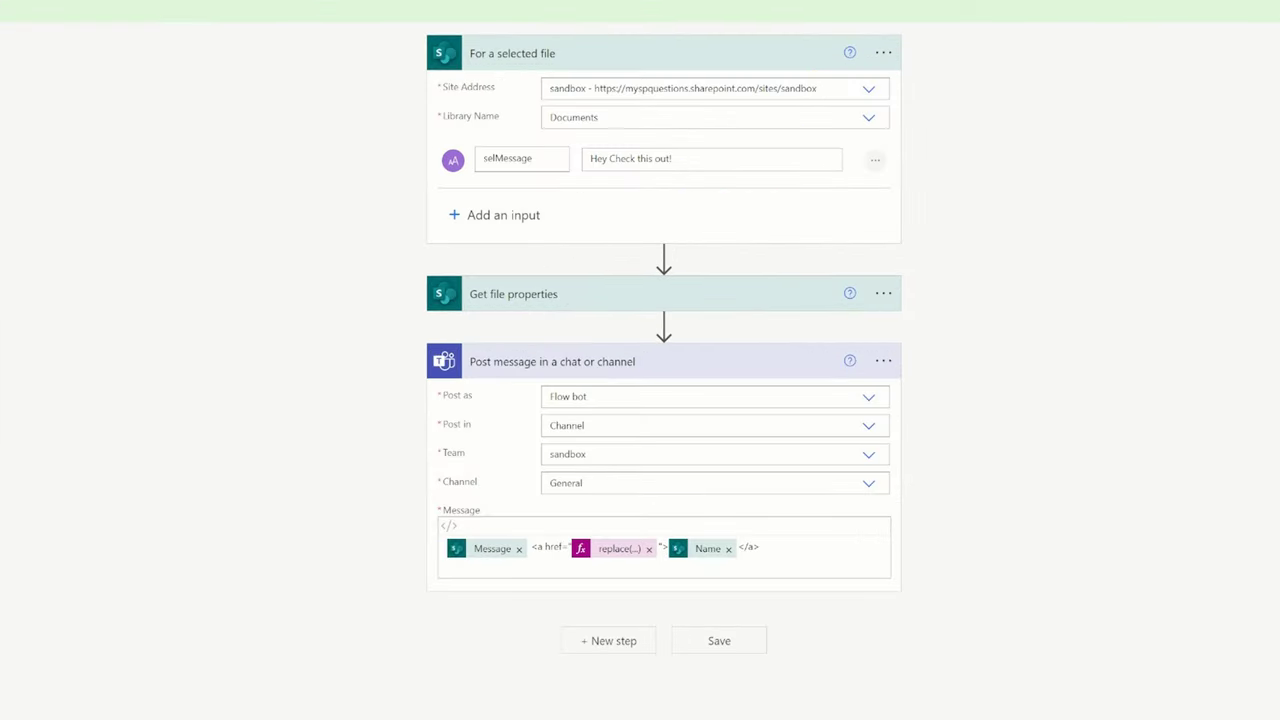
{"action": "left_click", "coordinate": [503, 215]}
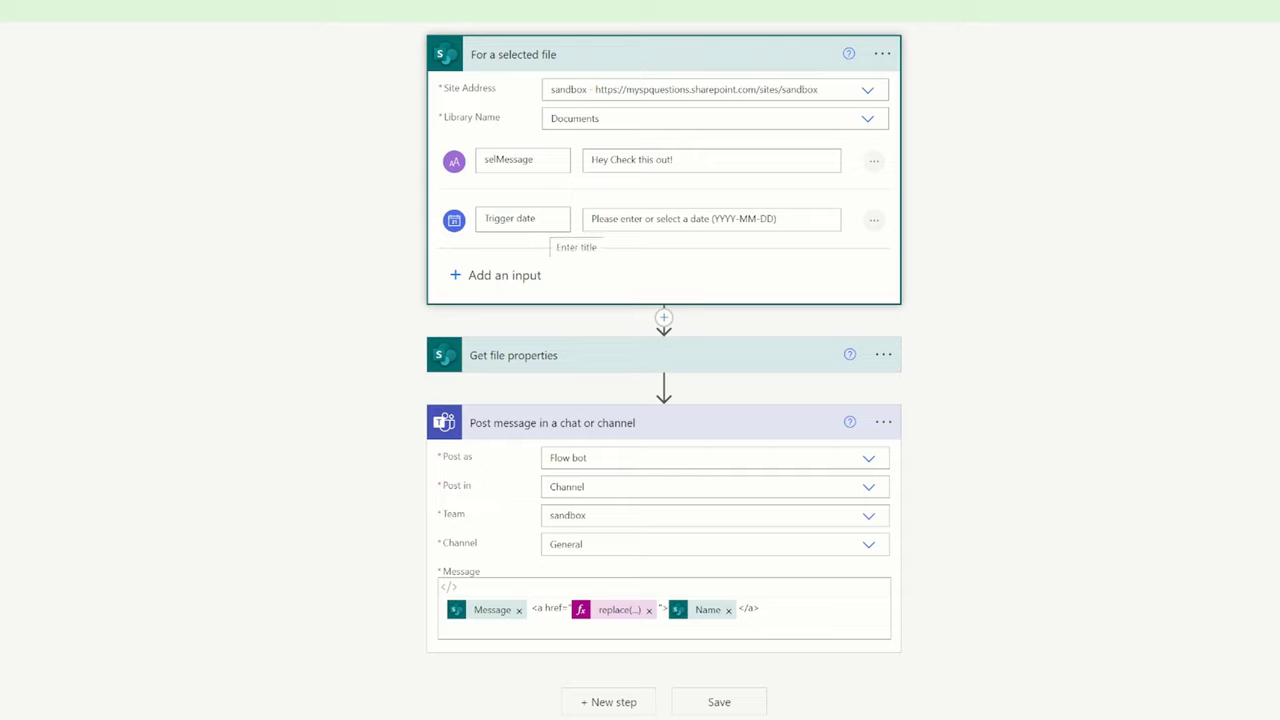
{"action": "left_click_drag", "start_coordinate": [537, 218], "coordinate": [474, 220]}
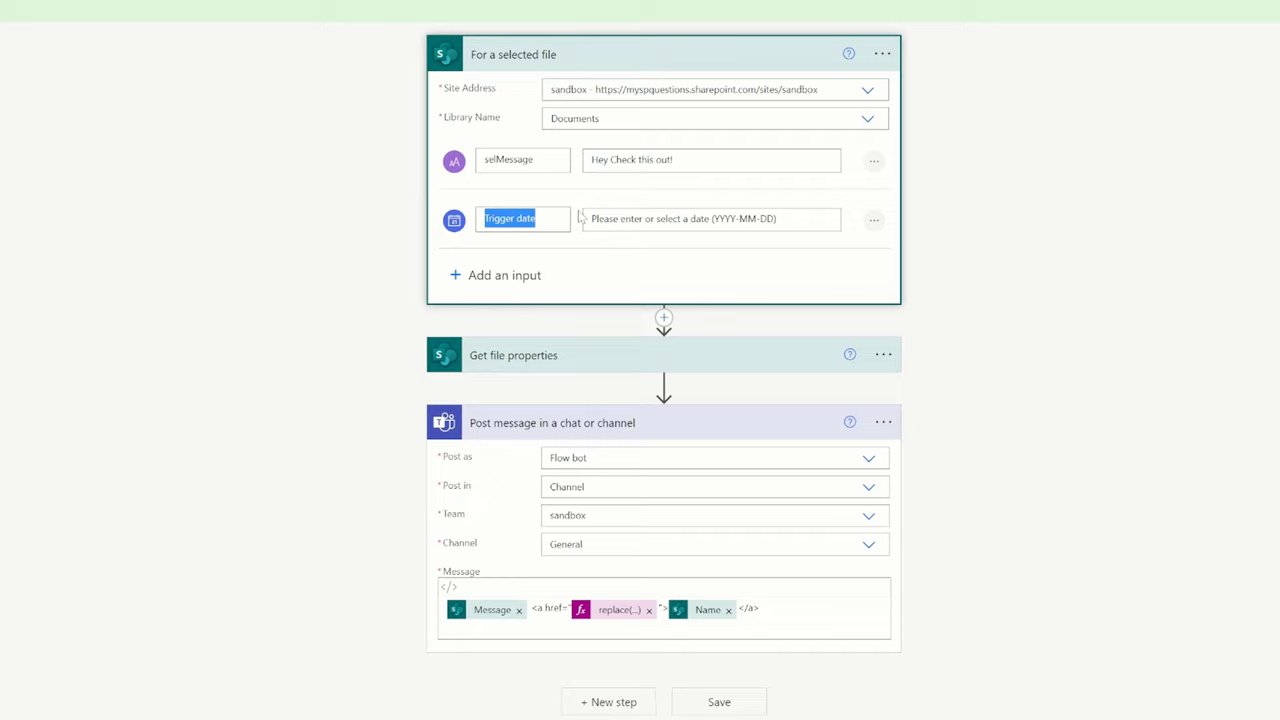
{"action": "type", "text": "Date Need By"}
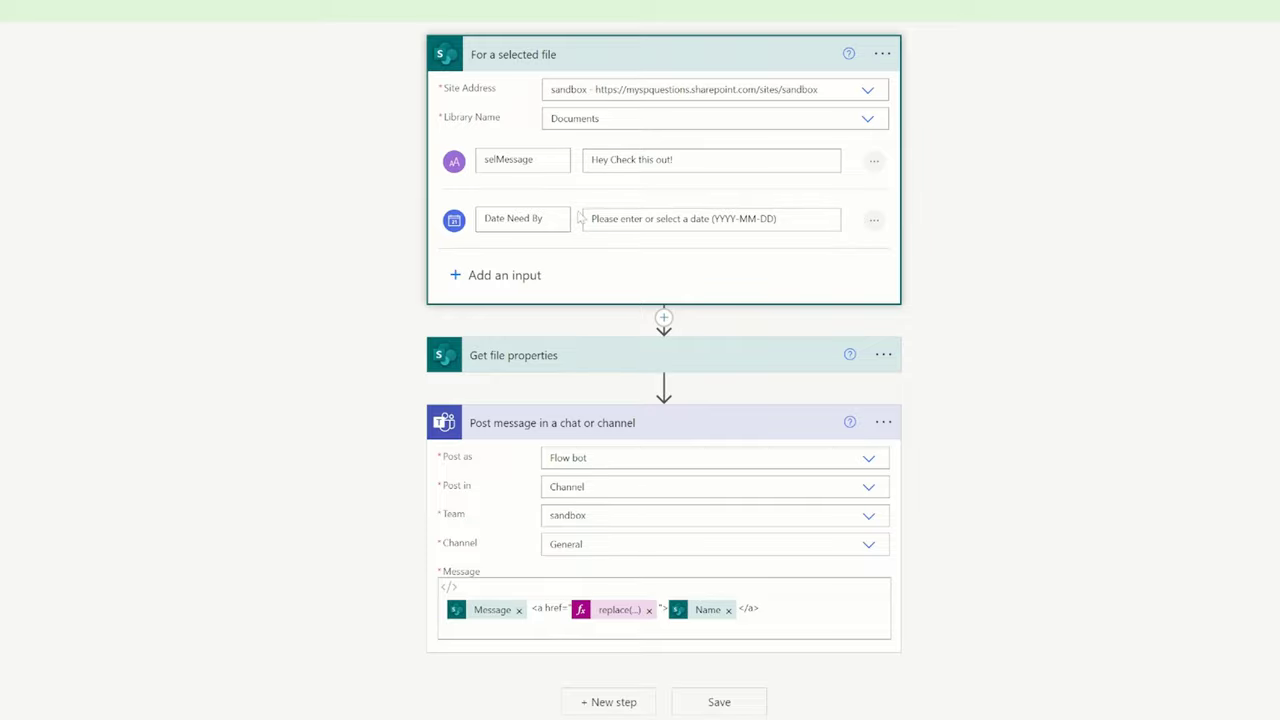
{"action": "type", "text": ":"}
{"action": "left_click", "coordinate": [500, 625]}
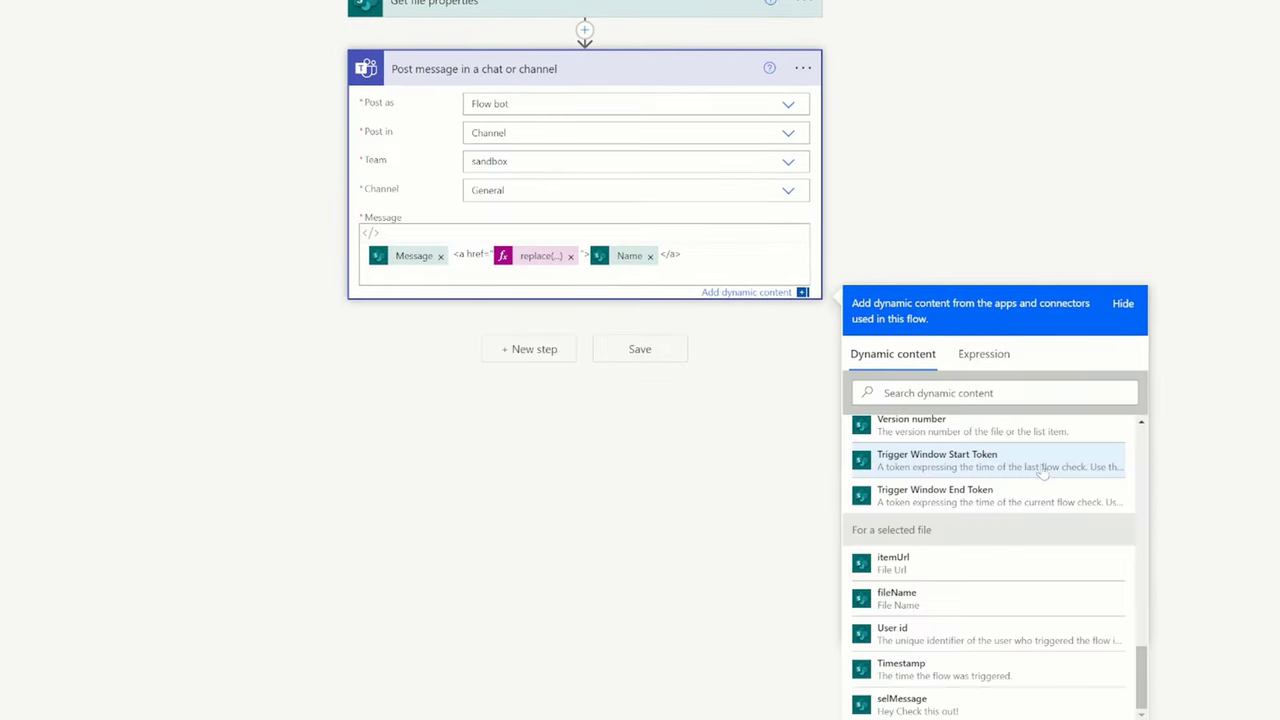
Step: Add the line 'I need this done by' followed by the Trigger date token to the Teams message
{"action": "left_click", "coordinate": [942, 390]}
{"action": "type", "text": "Date"}
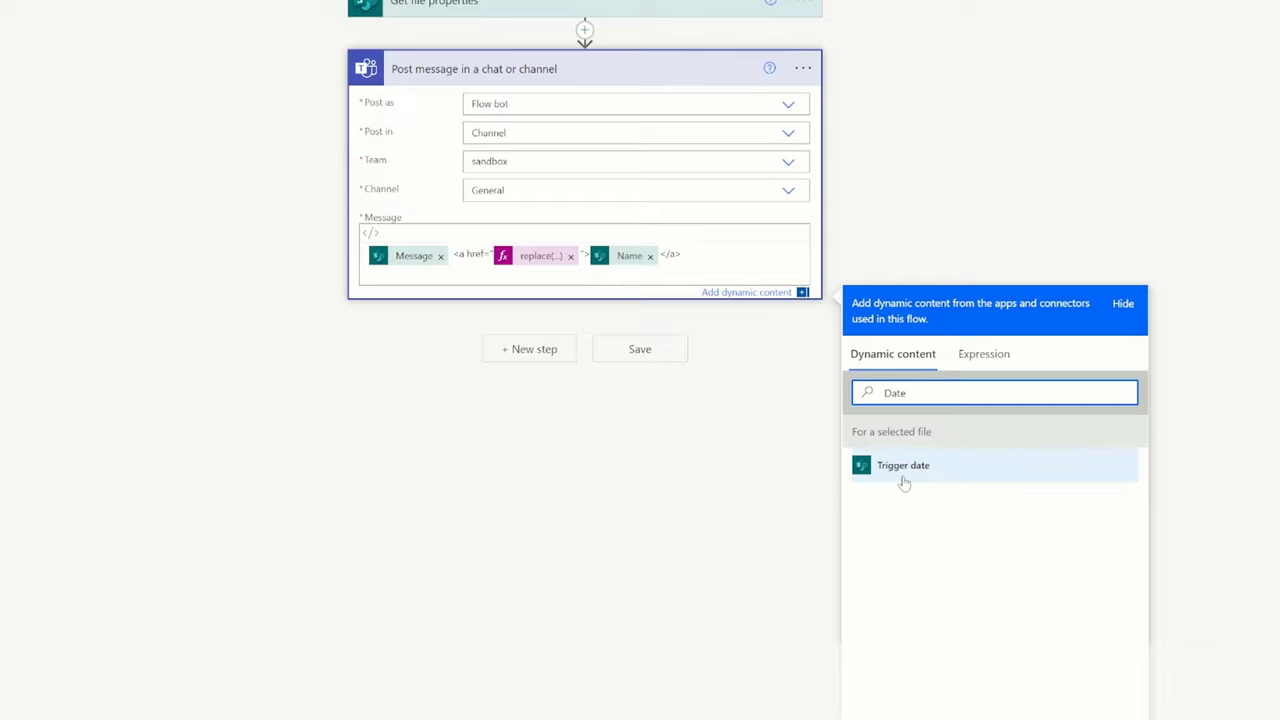
{"action": "left_click", "coordinate": [370, 274]}
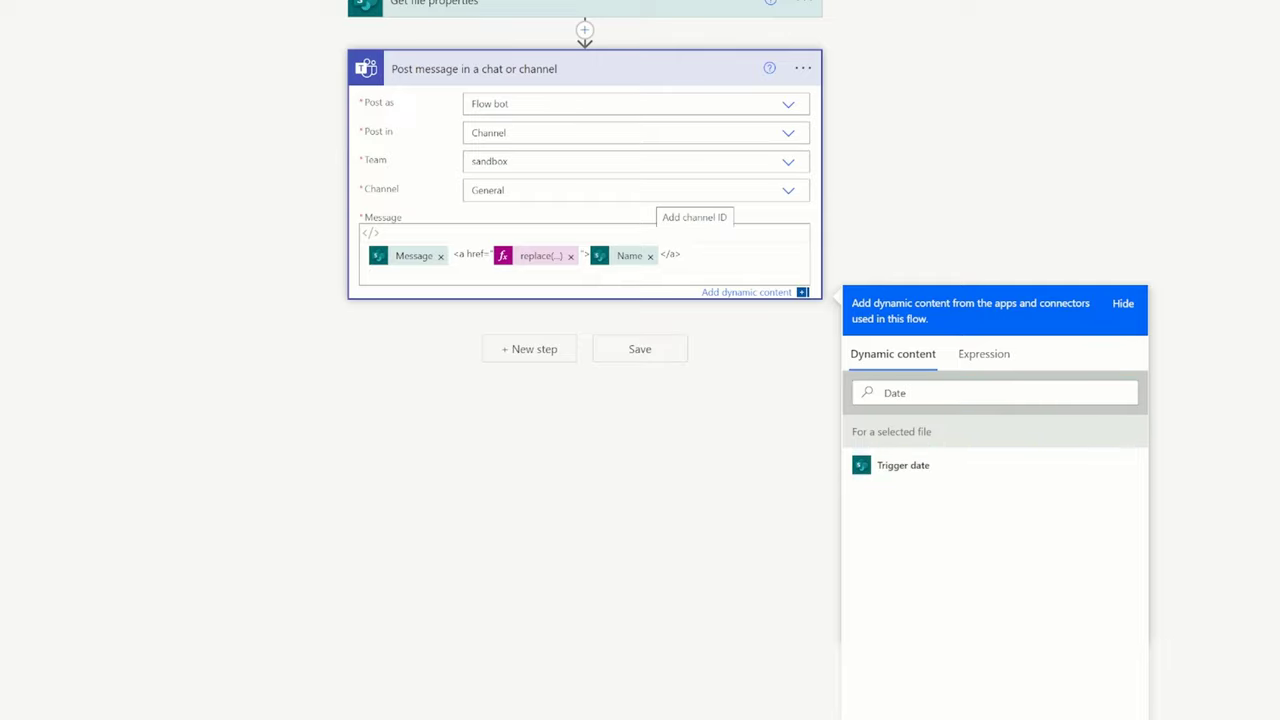
{"action": "type", "text": "I need this done by:"}
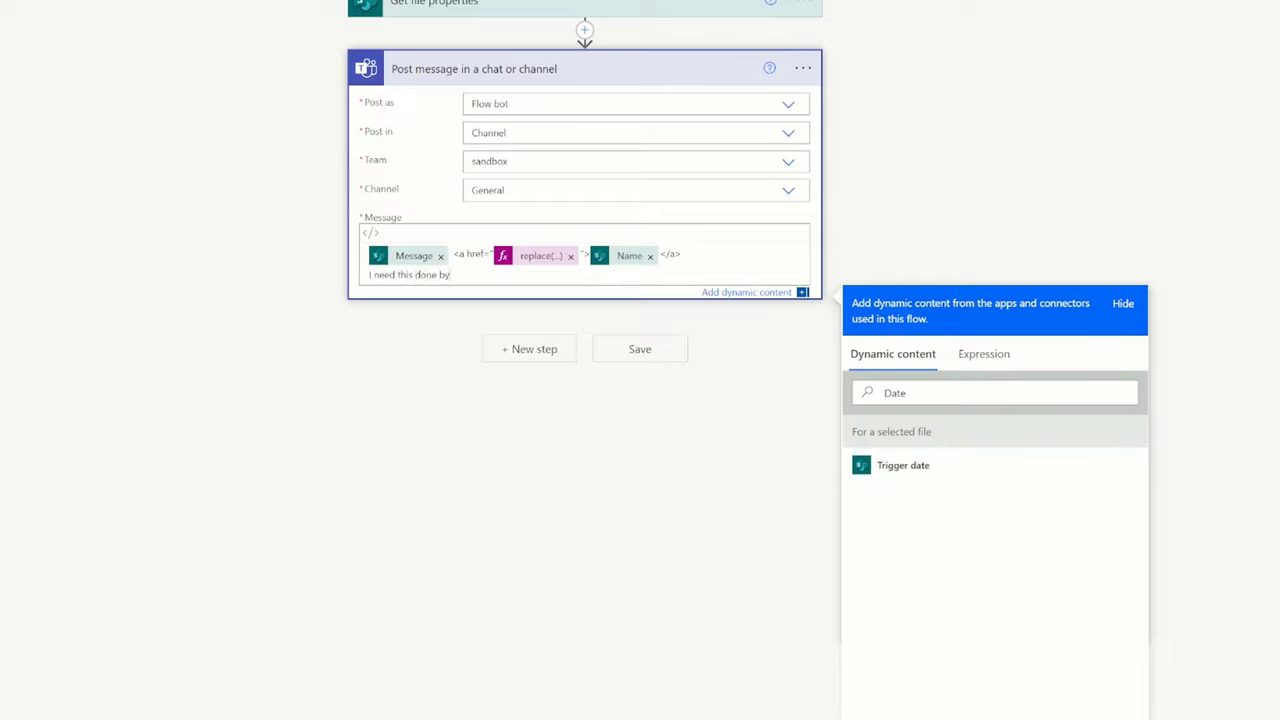
{"action": "left_click", "coordinate": [912, 474]}
{"action": "scroll", "coordinate": [1094, 437], "scroll_direction": "up", "scroll_amount": 4}
{"action": "left_click", "coordinate": [540, 272]}
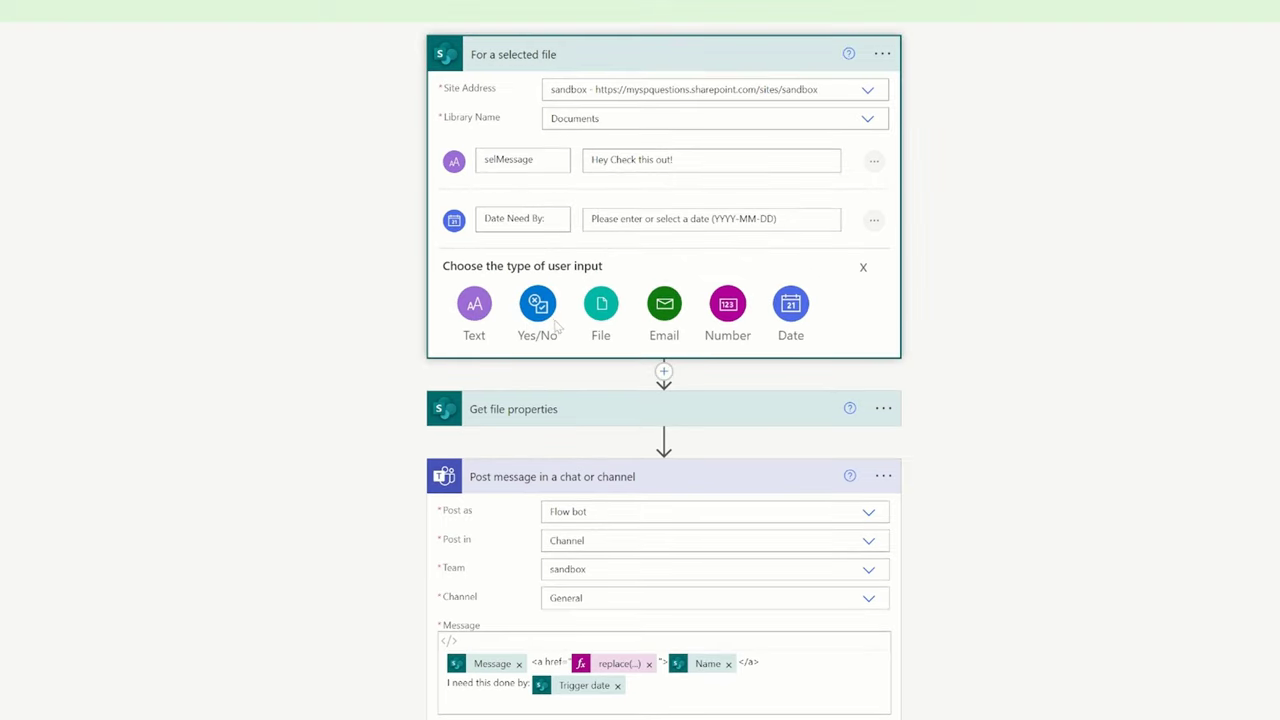
Step: Rename the yes/no input 'Approved by Management?' and add 'Was this approved by Management' with its Yes/No value
{"action": "left_click", "coordinate": [510, 262]}
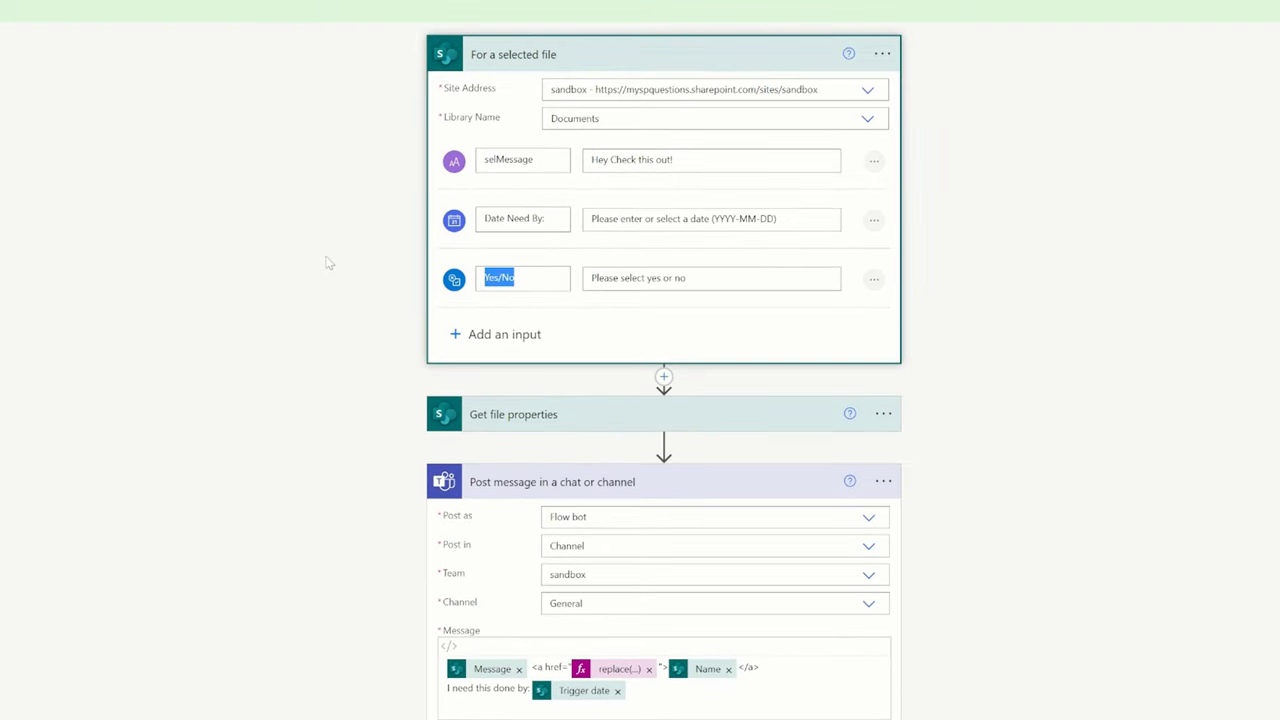
{"action": "type", "text": "Approved by"}
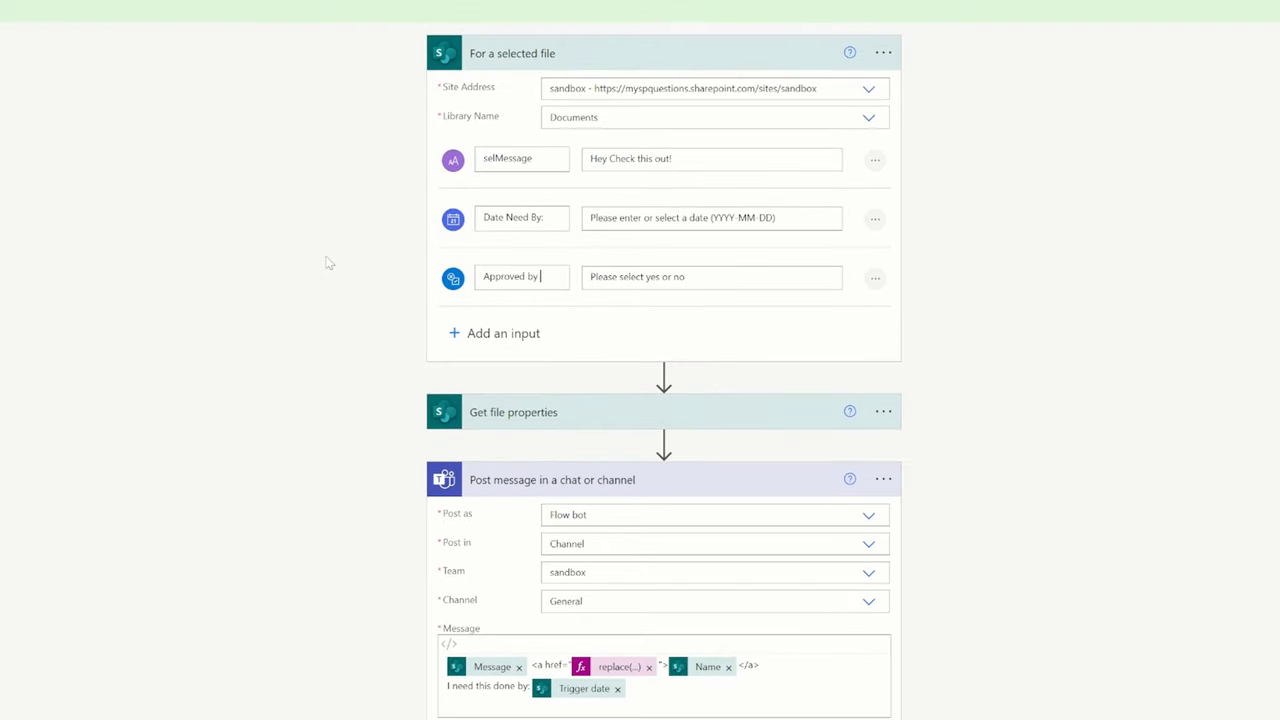
{"action": "type", "text": " Management?"}
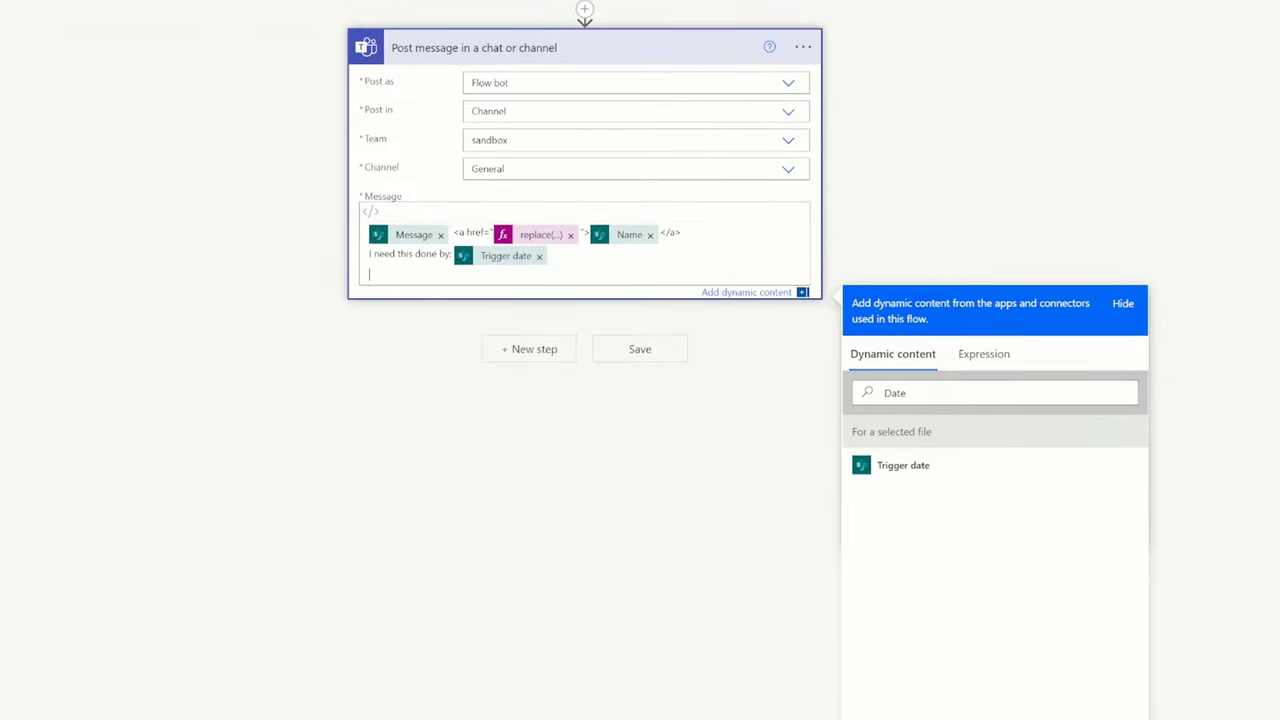
{"action": "key", "text": "Tab"}
{"action": "type", "text": "Approved"}
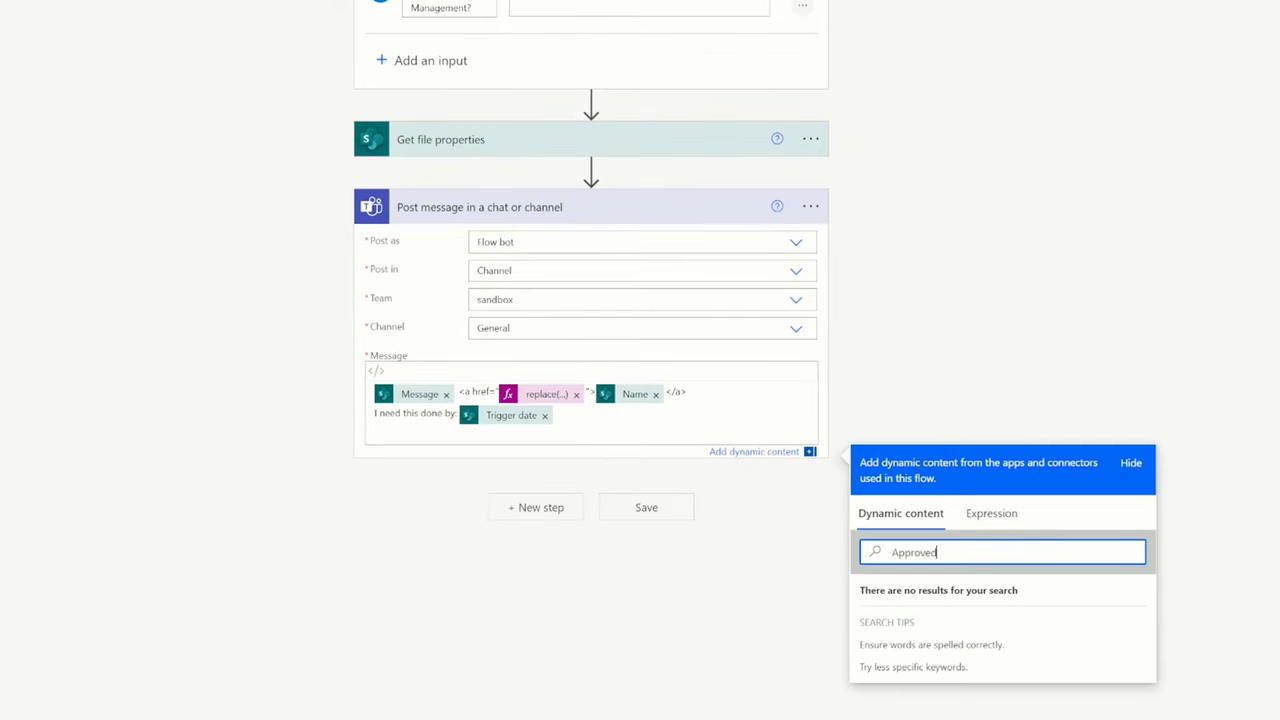
{"action": "key", "text": "BackSpace"}
{"action": "key", "text": "BackSpace"}
{"action": "key", "text": "BackSpace"}
{"action": "key", "text": "BackSpace"}
{"action": "key", "text": "BackSpace"}
{"action": "key", "text": "BackSpace"}
{"action": "key", "text": "BackSpace"}
{"action": "key", "text": "BackSpace"}
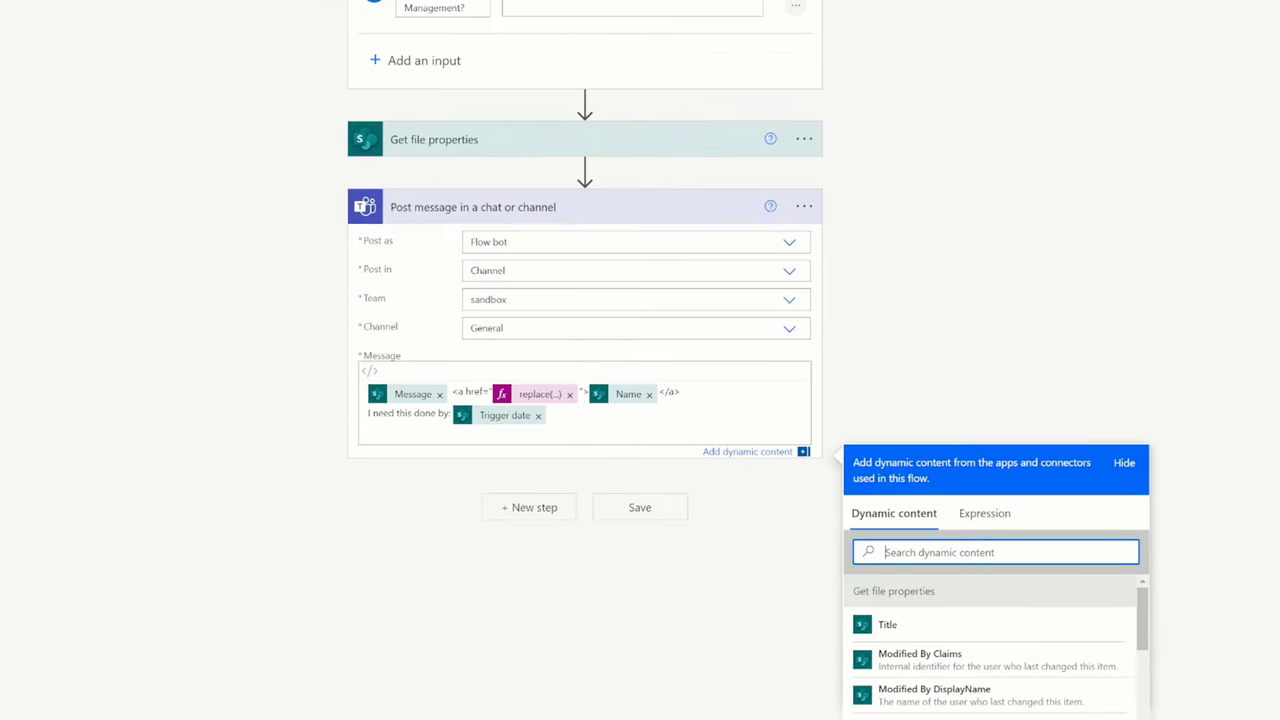
{"action": "type", "text": "Yes"}
{"action": "scroll", "coordinate": [791, 517], "scroll_direction": "down", "scroll_amount": 2}
{"action": "left_click", "coordinate": [886, 467]}
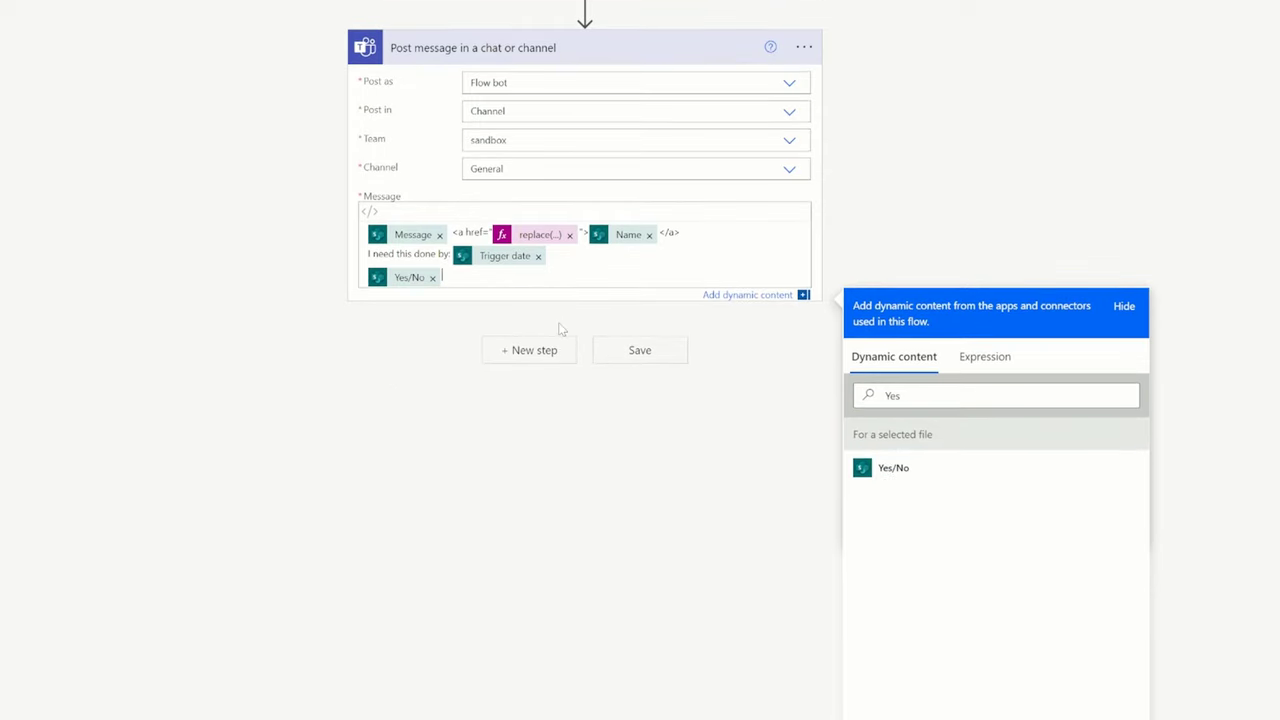
{"action": "left_click", "coordinate": [432, 277]}
{"action": "type", "text": "Was this "}
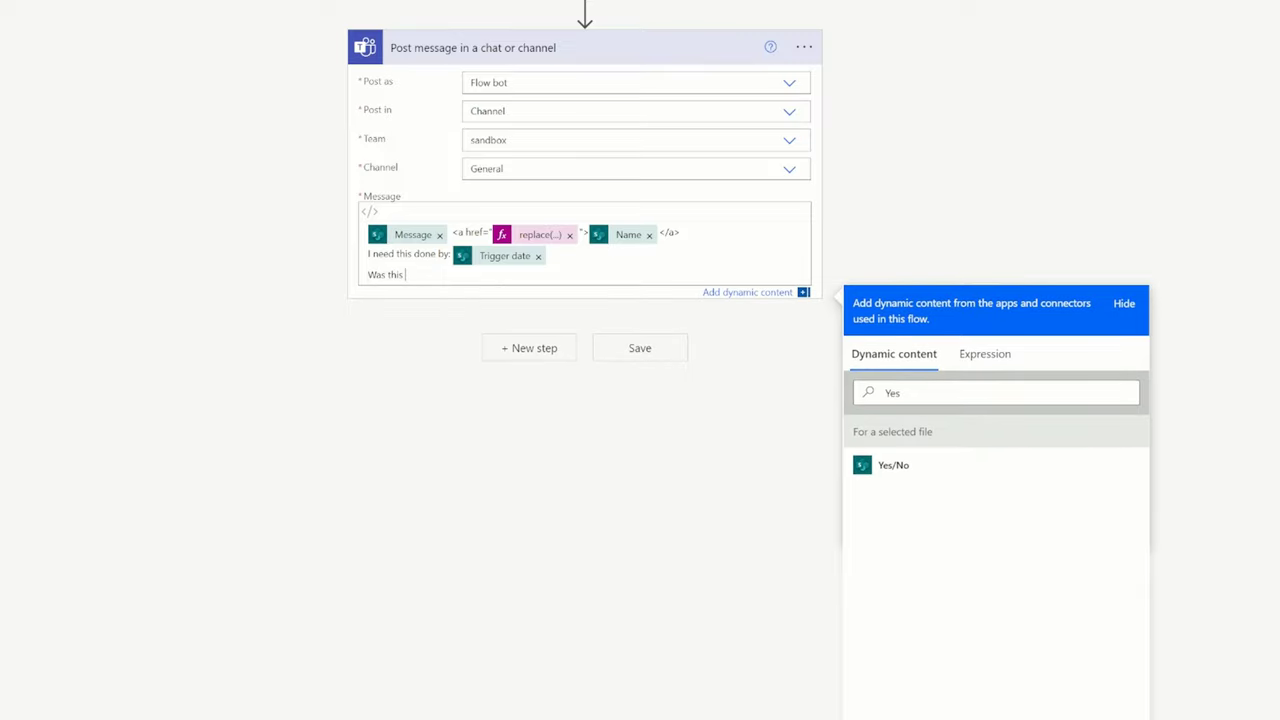
{"action": "type", "text": "approved by Management:"}
{"action": "left_click", "coordinate": [948, 478]}
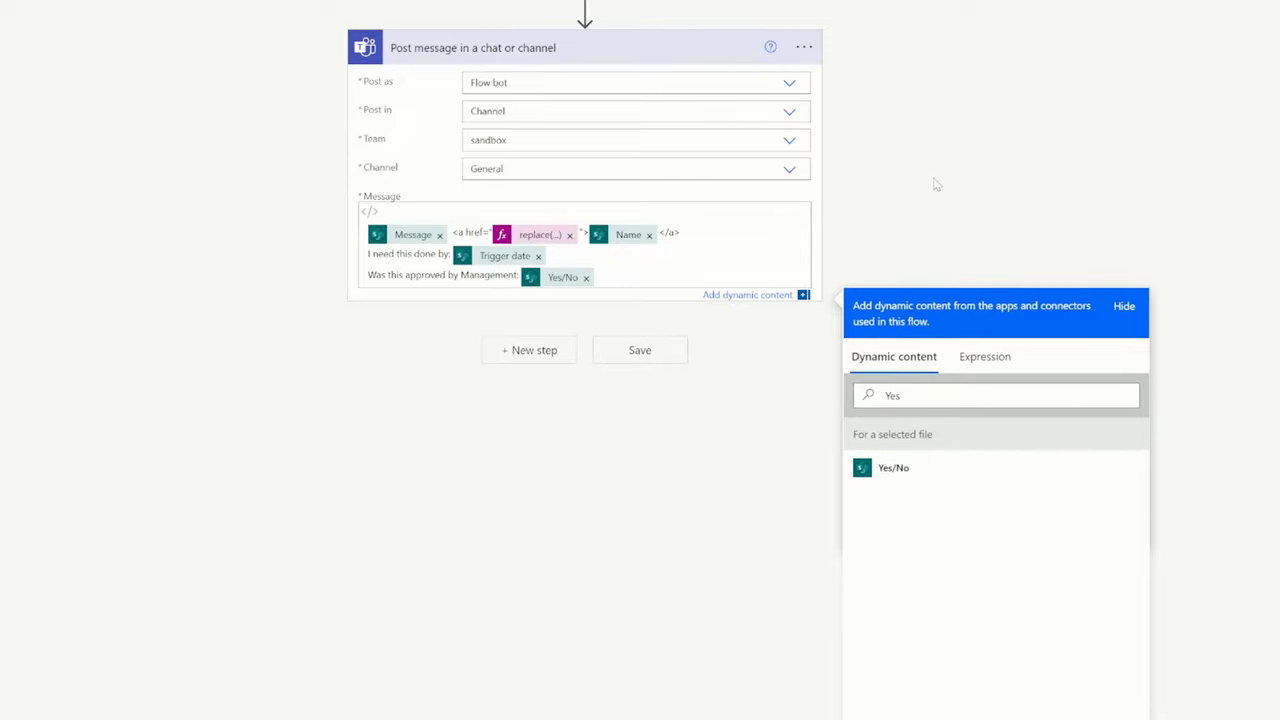
Step: Insert <br><br> line breaks after the file link and after the need-by date line
{"action": "left_click", "coordinate": [686, 217]}
{"action": "key", "text": "Return"}
{"action": "type", "text": "<br> <br>"}
{"action": "left_click", "coordinate": [600, 275]}
{"action": "key", "text": "Return"}
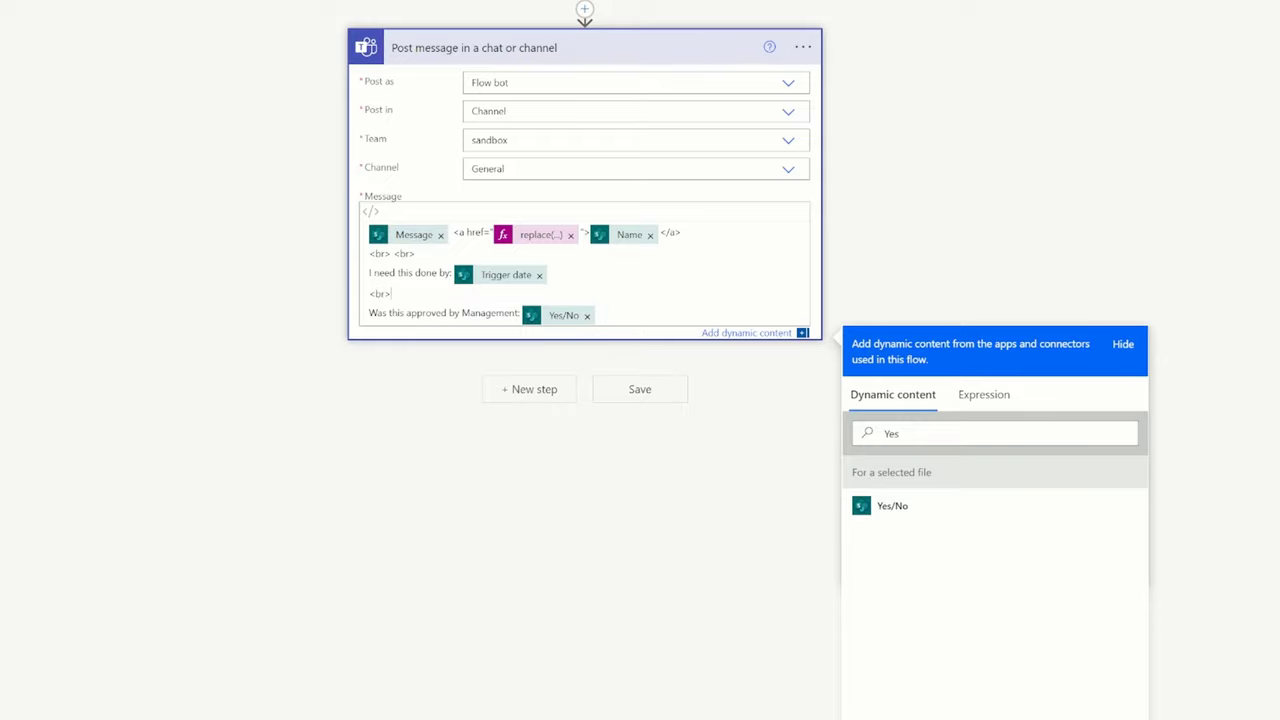
{"action": "type", "text": "<br><br>"}
{"action": "left_click", "coordinate": [969, 126]}
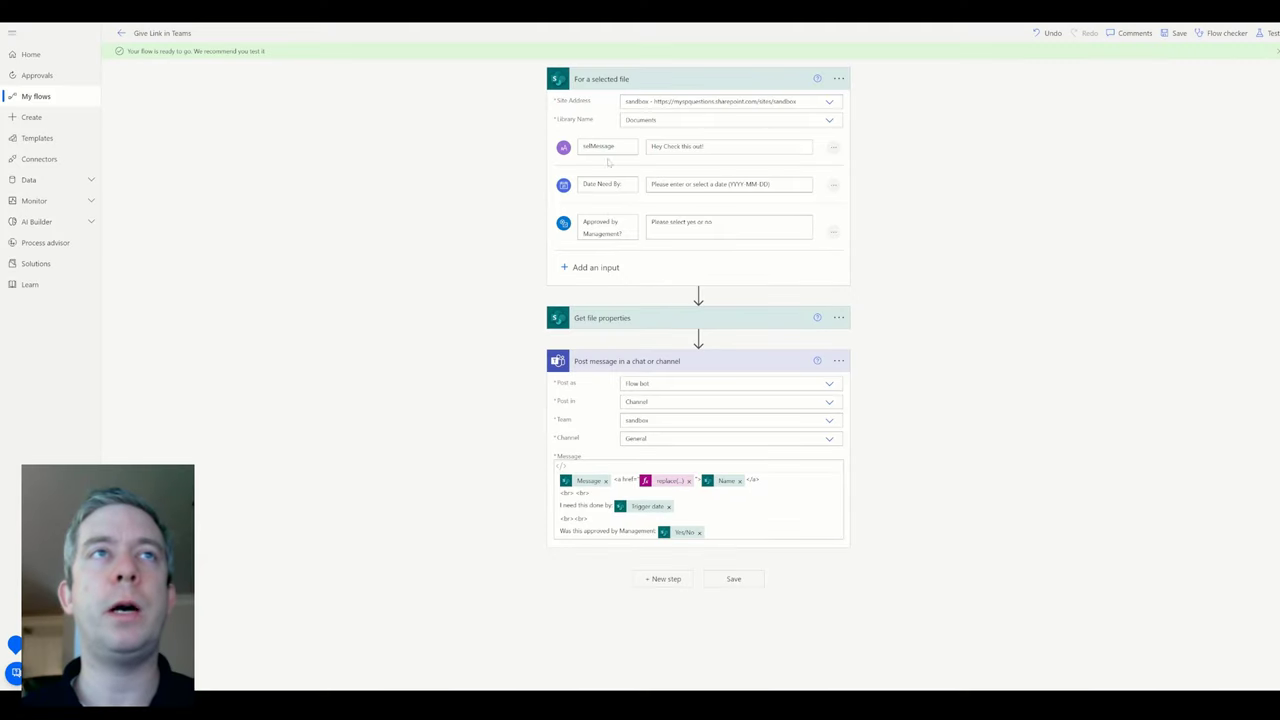
Step: Rename the selMessage input to Message and save the flow
{"action": "left_click_drag", "start_coordinate": [630, 147], "coordinate": [514, 148]}
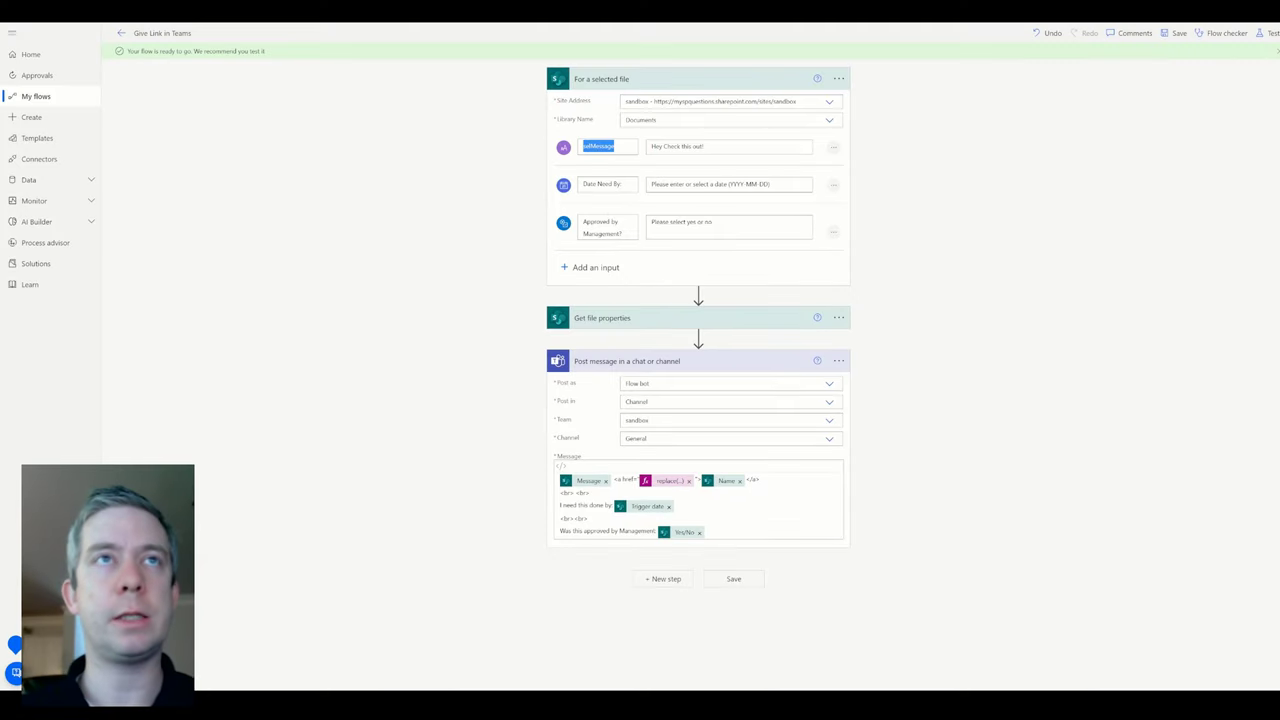
{"action": "type", "text": "M"}
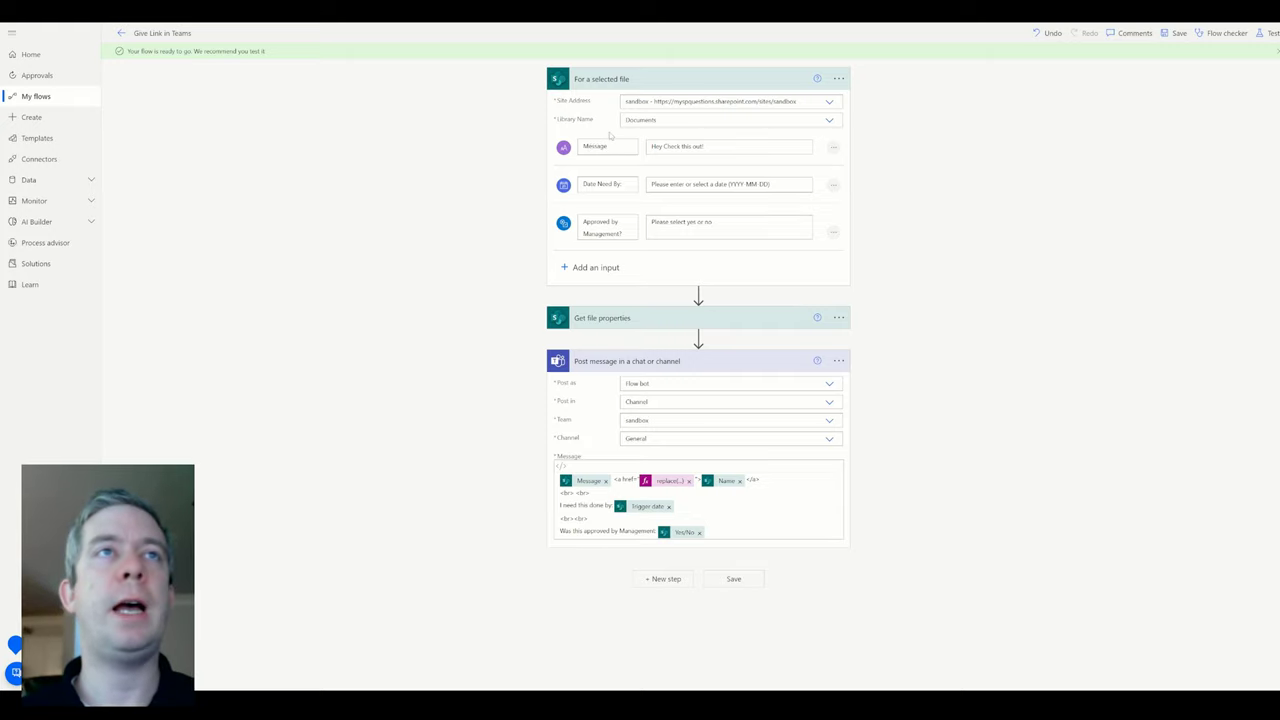
{"action": "left_click", "coordinate": [628, 166]}
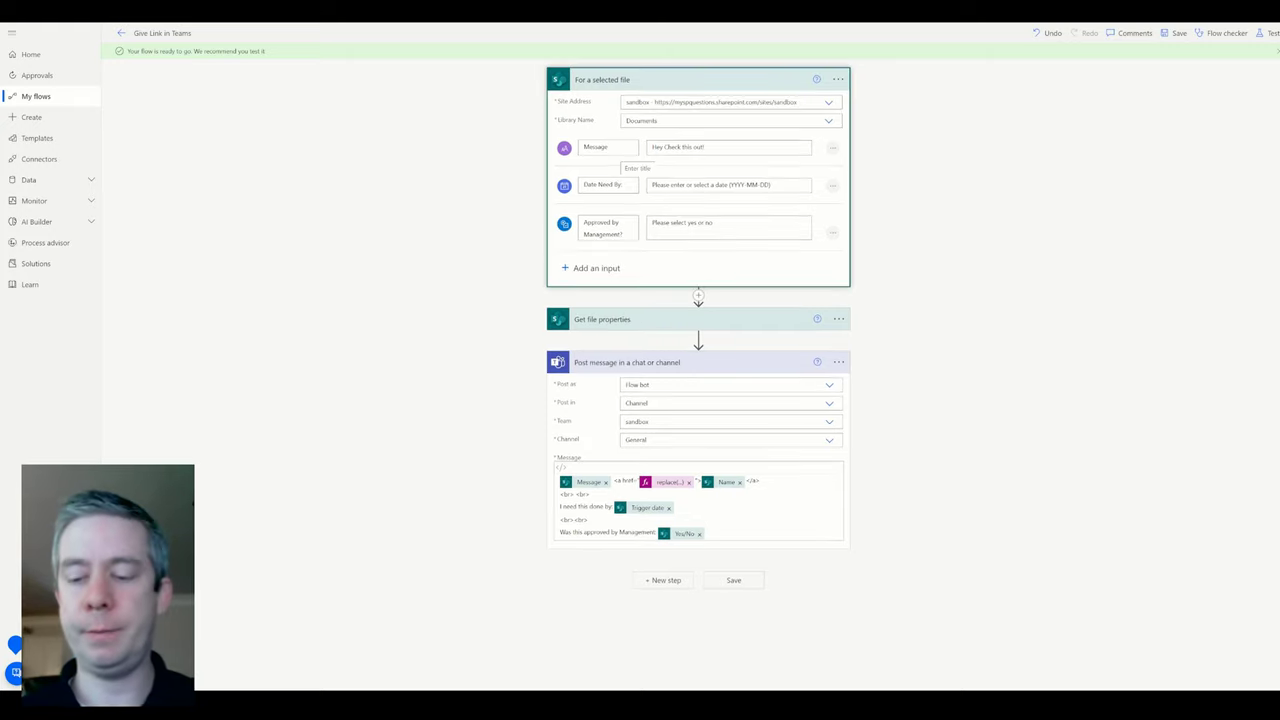
{"action": "left_click", "coordinate": [746, 580]}
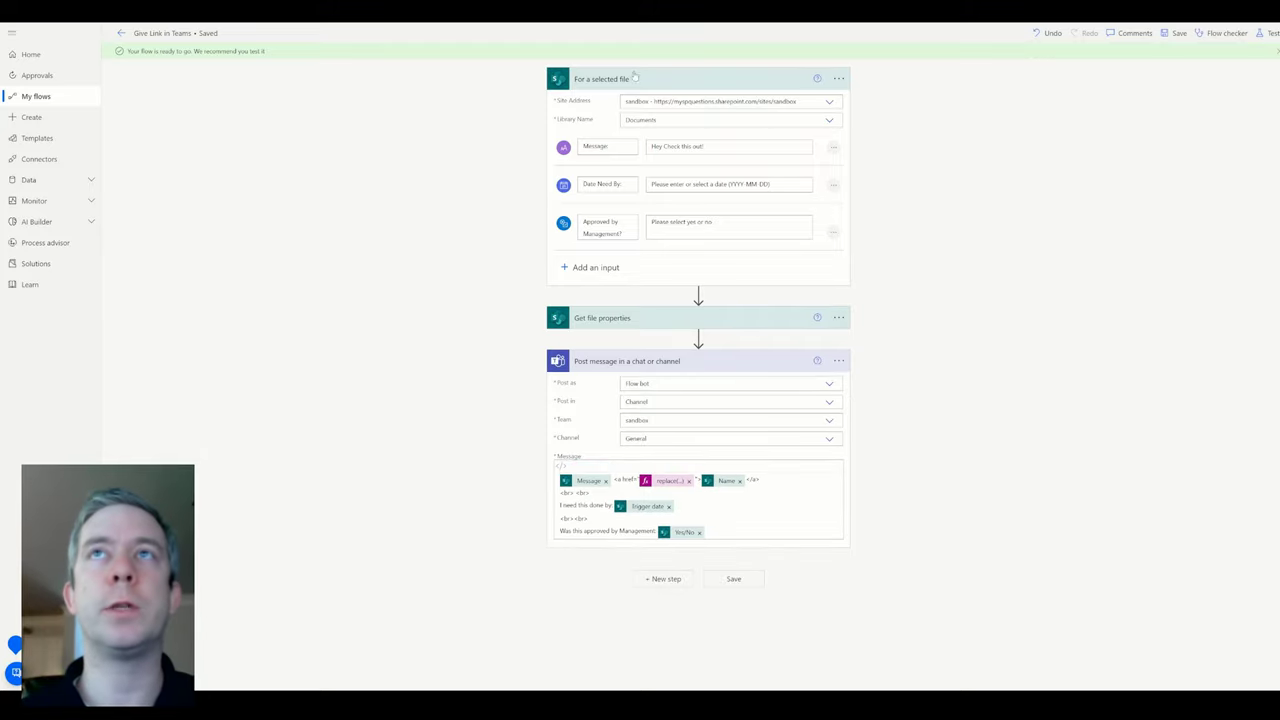
Step: Close the Test Flow panel without testing and deselect ProductList.xlsx in the SharePoint library
{"action": "left_click", "coordinate": [1268, 33]}
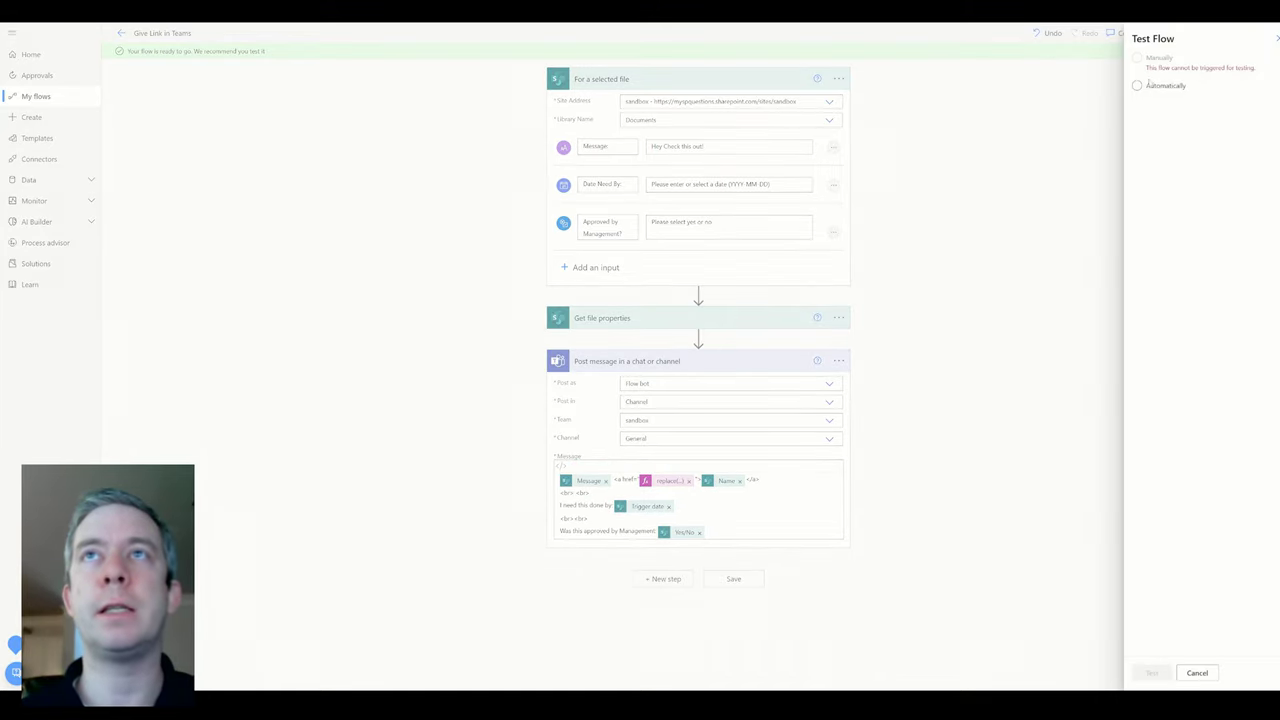
{"action": "left_click", "coordinate": [1147, 87]}
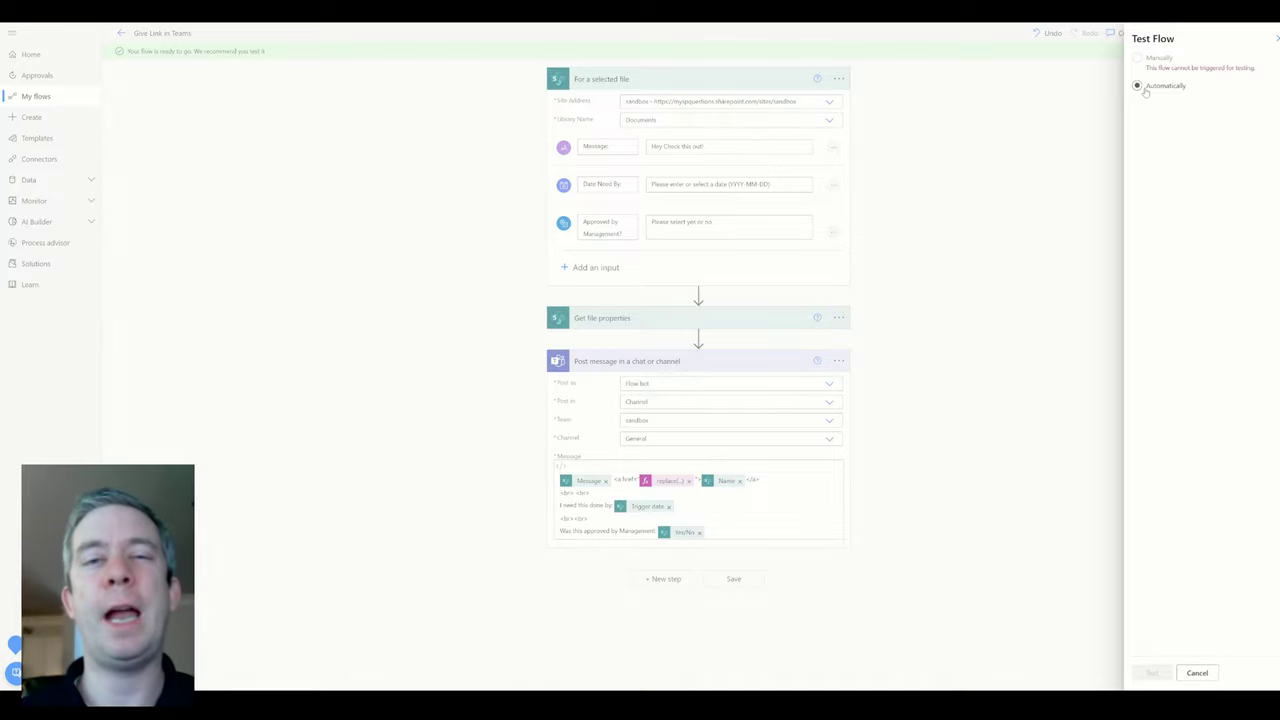
{"action": "left_click", "coordinate": [1276, 40]}
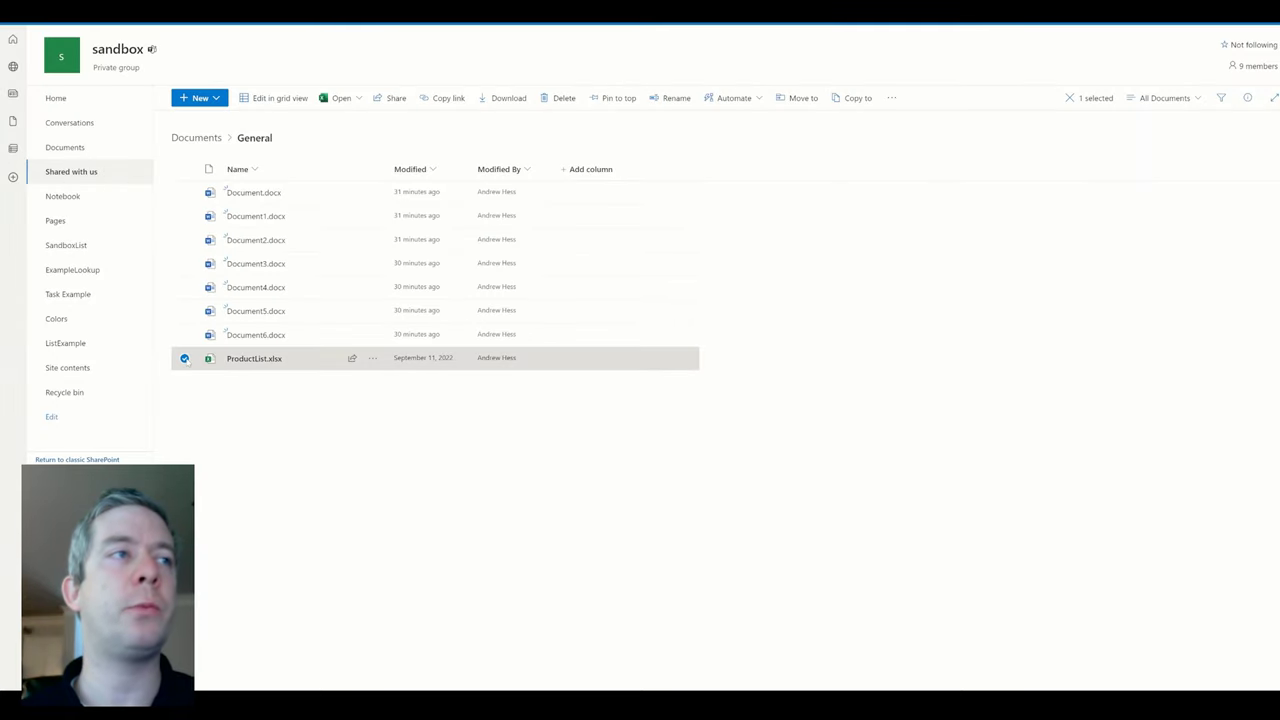
{"action": "left_click", "coordinate": [185, 359]}
Step: Select Document.docx and launch Give Link in Teams from its Automate menu
{"action": "left_click", "coordinate": [185, 359]}
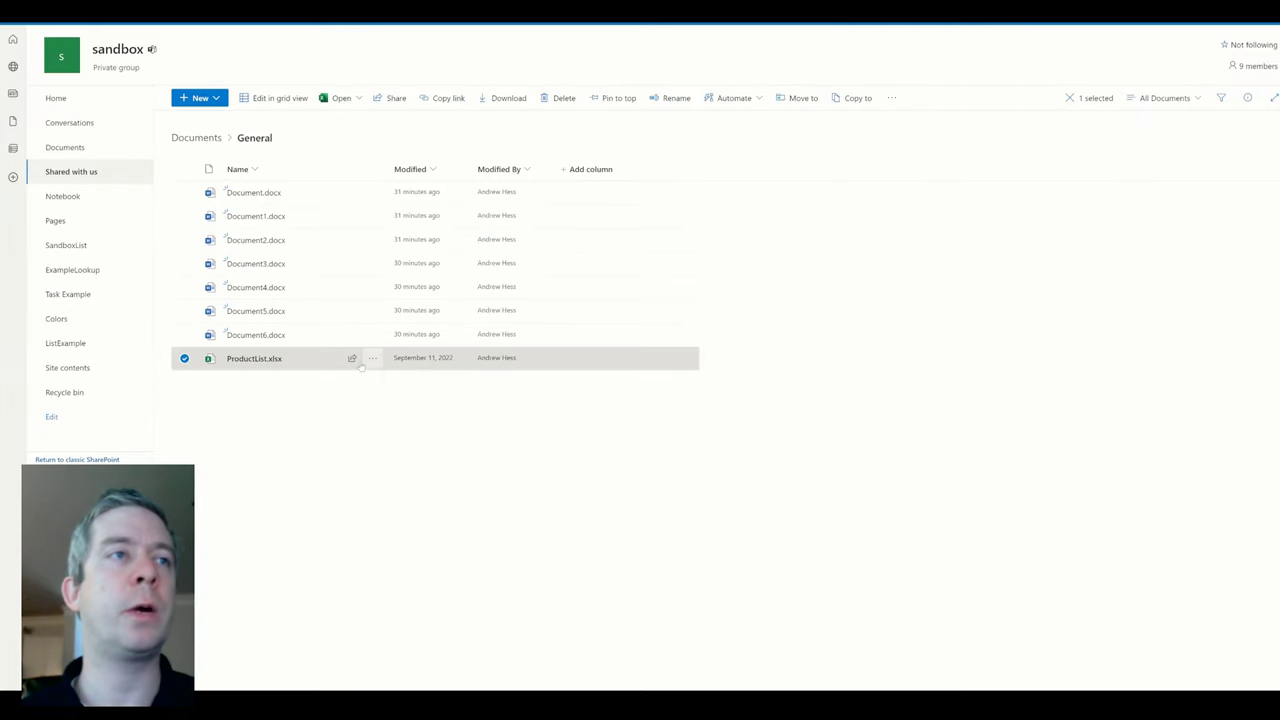
{"action": "left_click", "coordinate": [185, 359]}
{"action": "left_click", "coordinate": [184, 192]}
{"action": "left_click", "coordinate": [373, 192]}
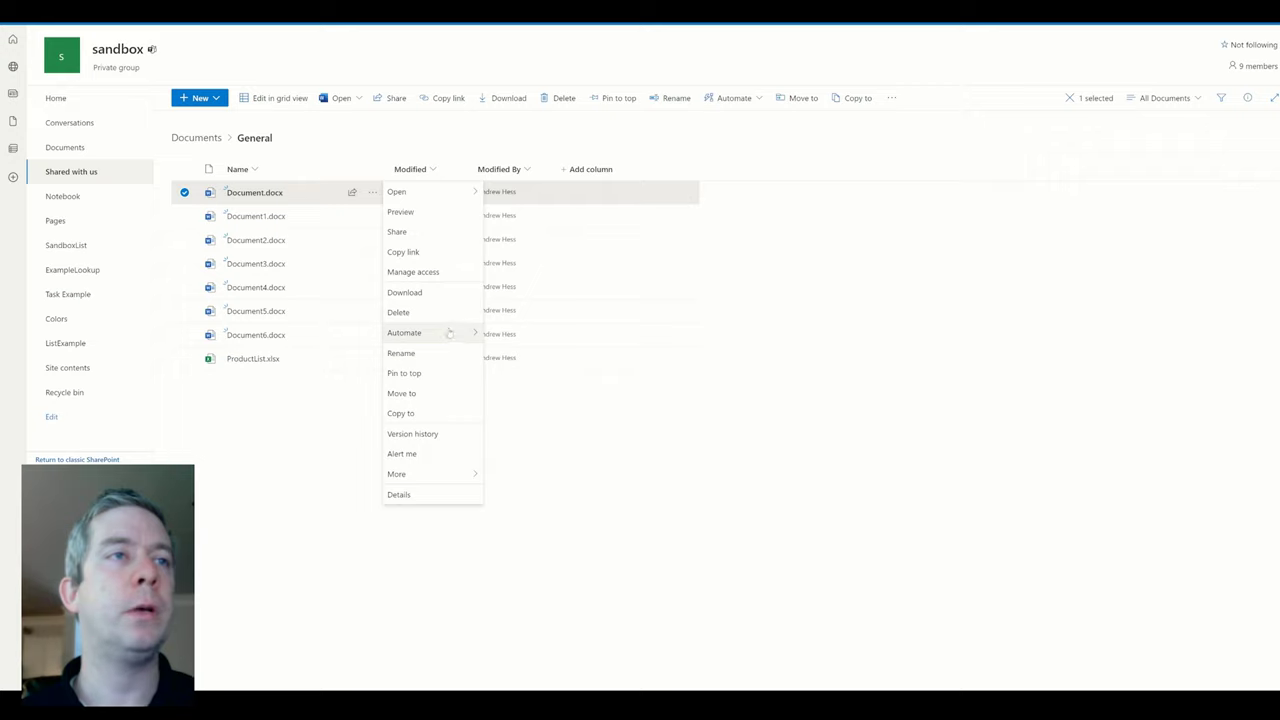
{"action": "mouse_move", "coordinate": [450, 333]}
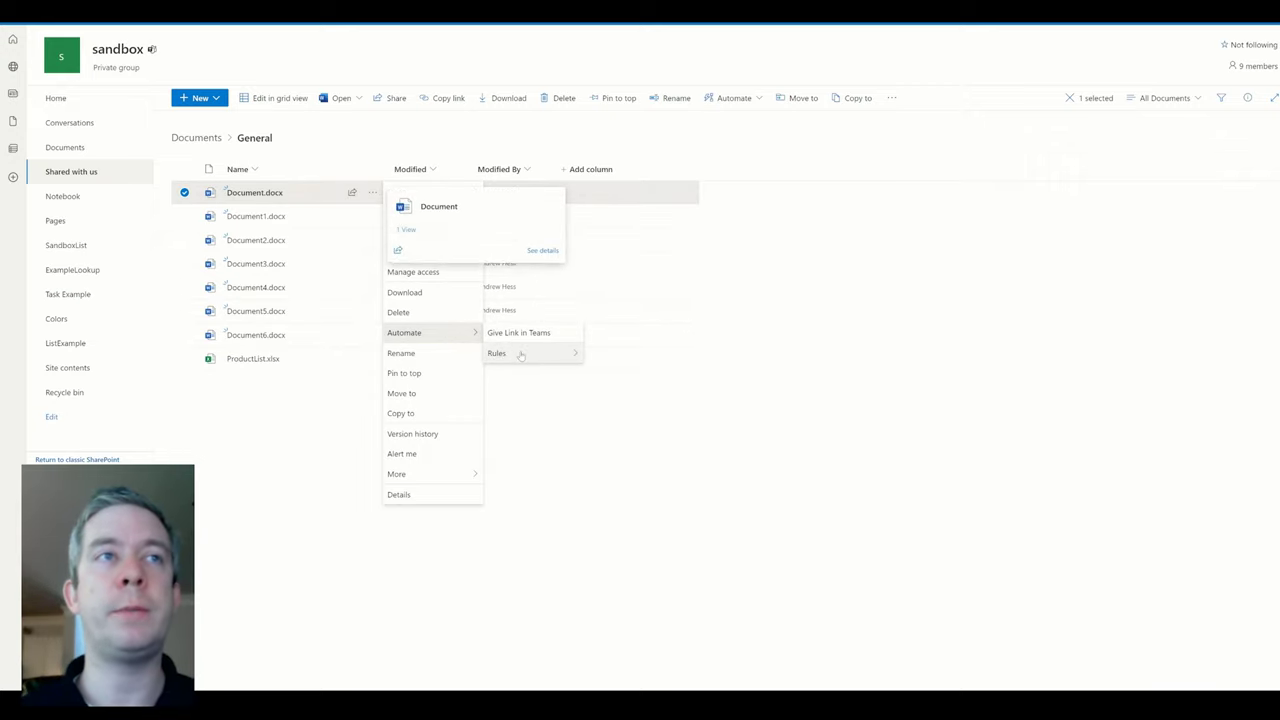
{"action": "left_click", "coordinate": [733, 98]}
{"action": "left_click", "coordinate": [372, 192]}
{"action": "left_click", "coordinate": [517, 333]}
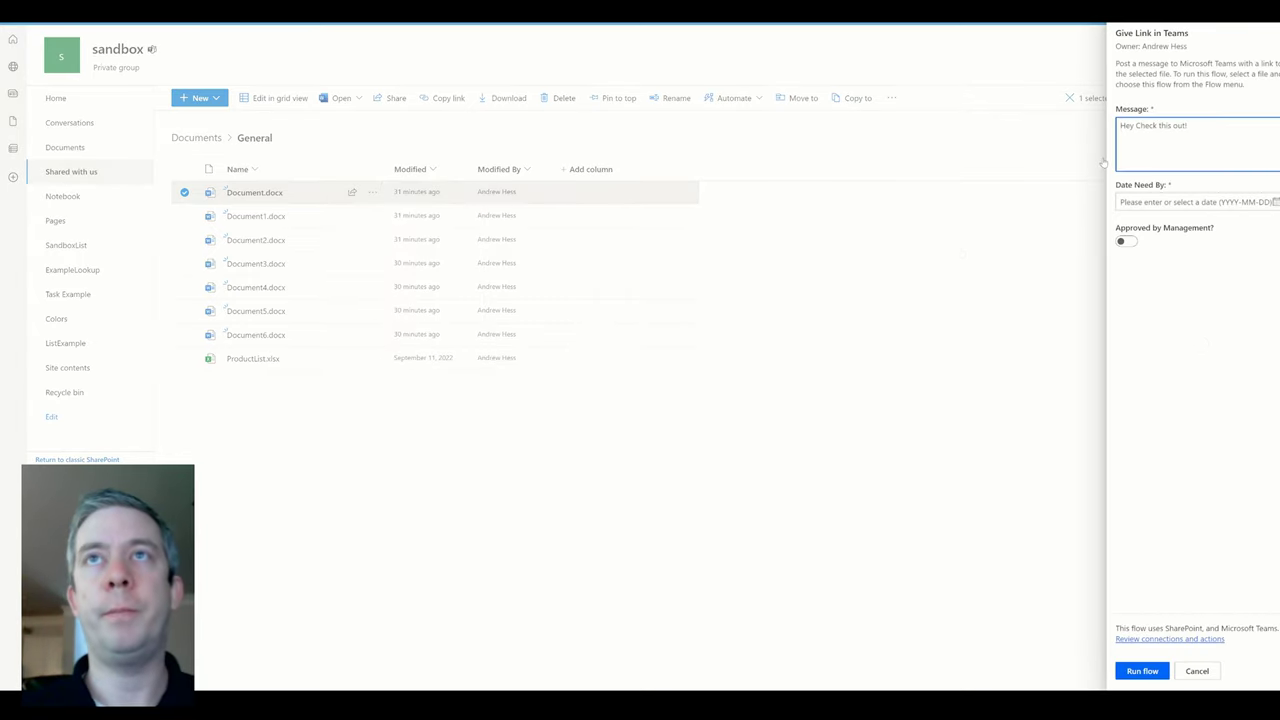
Step: Run the flow with message 'This is my new file', need-by 2023-03-21 and approval switched on
{"action": "type", "text": "This is my new file"}
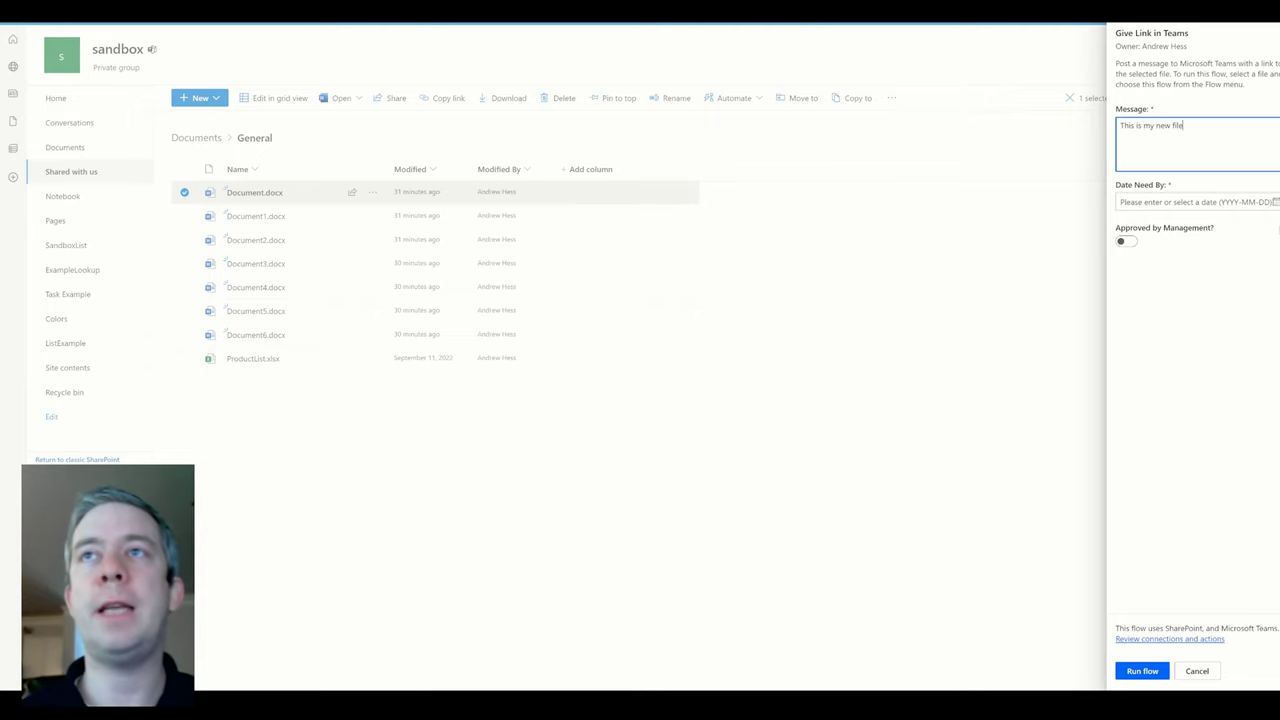
{"action": "left_click", "coordinate": [1190, 202]}
{"action": "left_click", "coordinate": [1159, 306]}
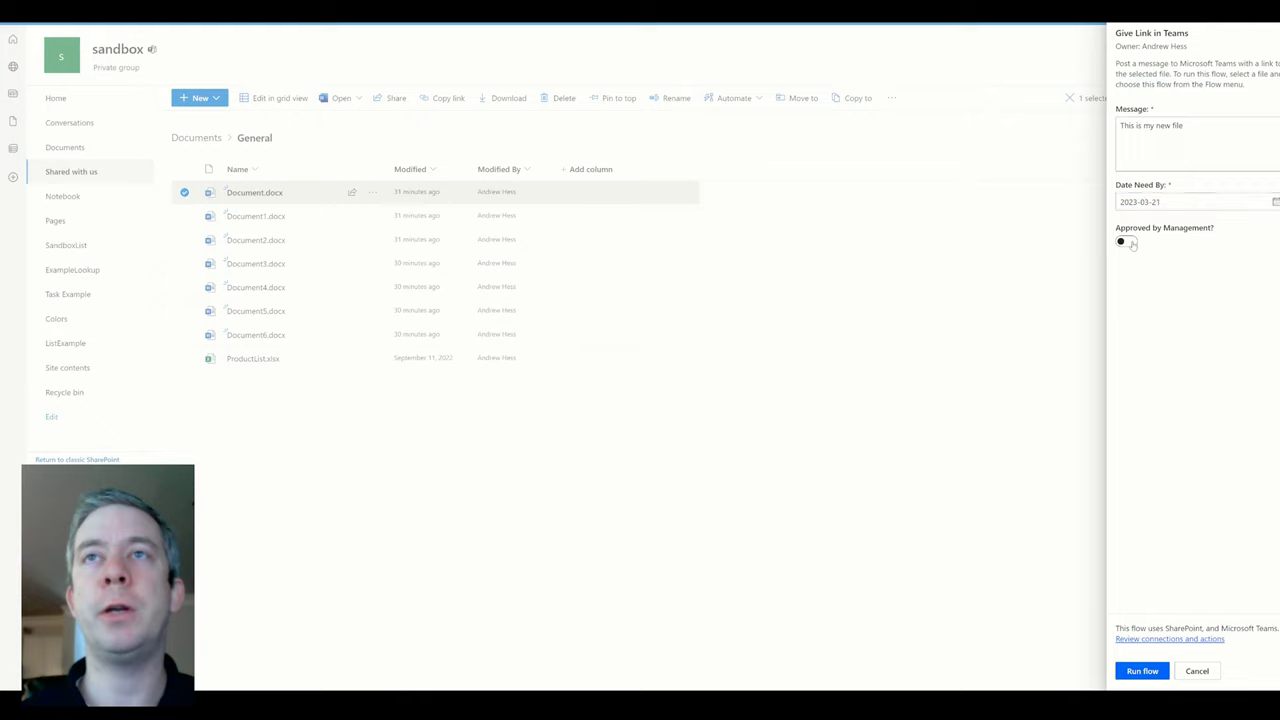
{"action": "left_click", "coordinate": [1125, 242]}
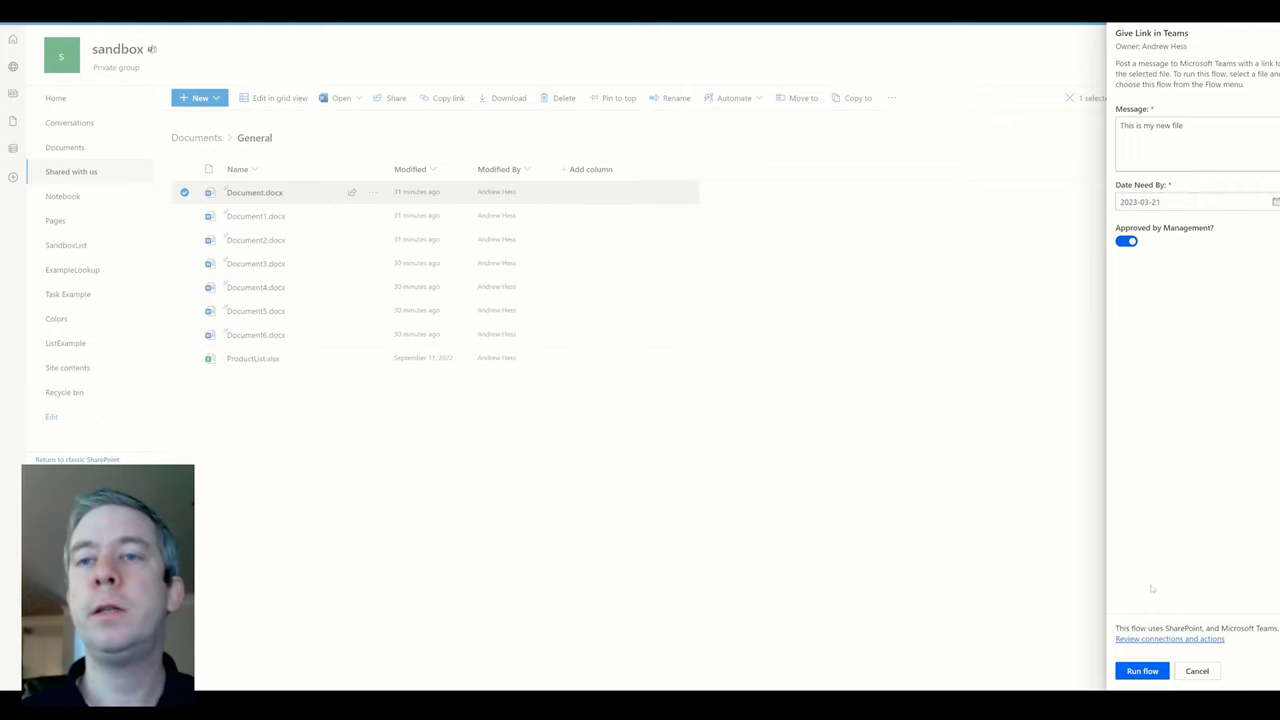
{"action": "left_click", "coordinate": [1142, 671]}
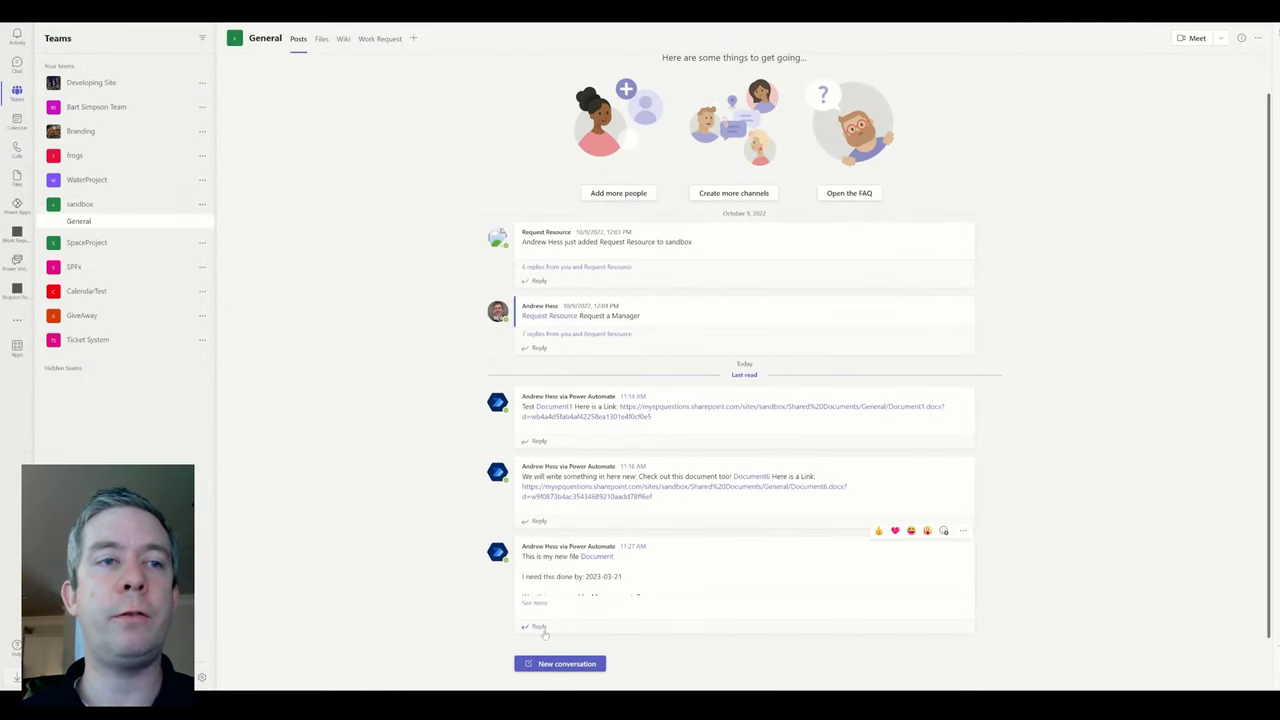
Step: Expand the latest flow post in General and select its text to verify date 2023-03-21 and approval True
{"action": "left_click", "coordinate": [534, 604]}
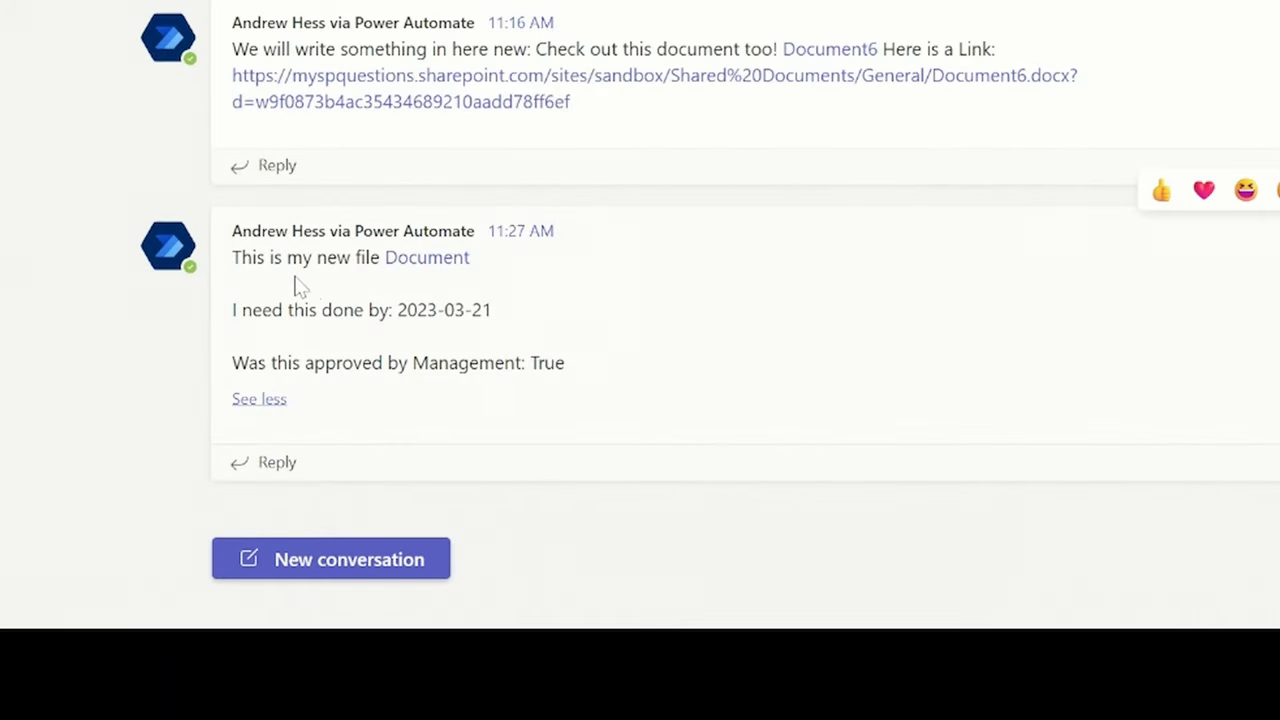
{"action": "left_click_drag", "start_coordinate": [398, 310], "coordinate": [491, 310]}
{"action": "left_click", "coordinate": [430, 364]}
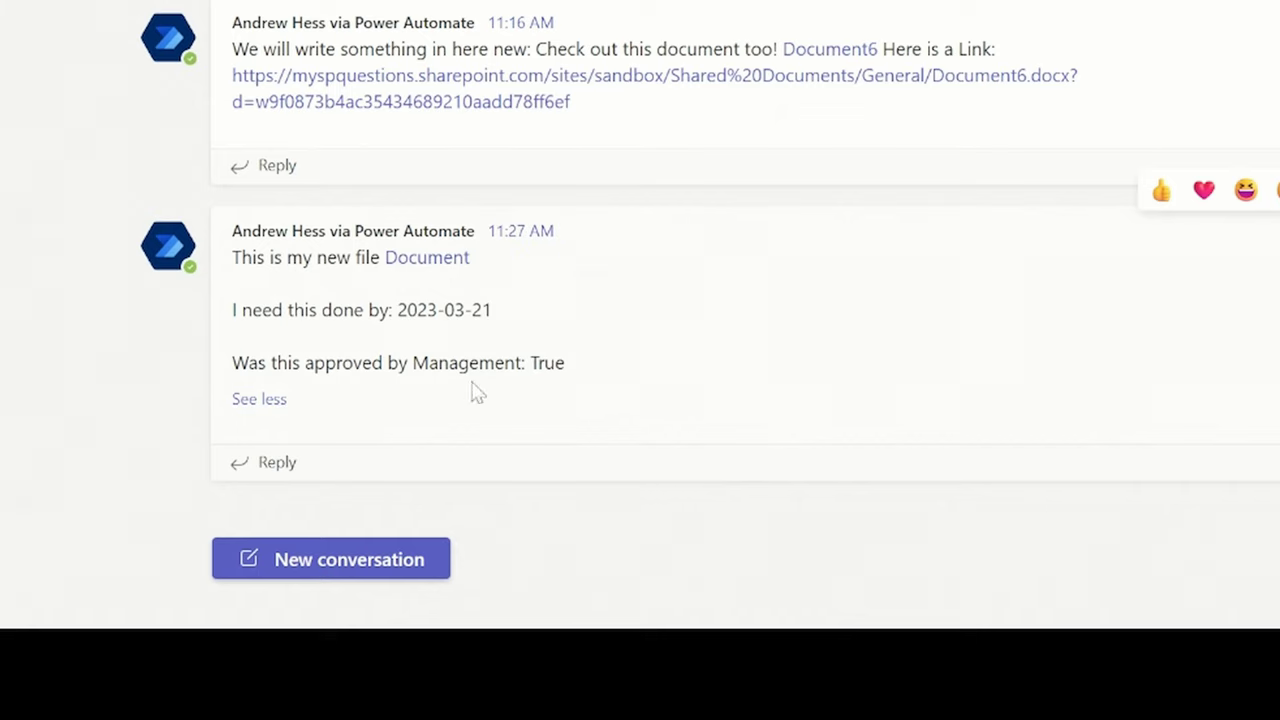
{"action": "triple_click", "coordinate": [580, 381]}
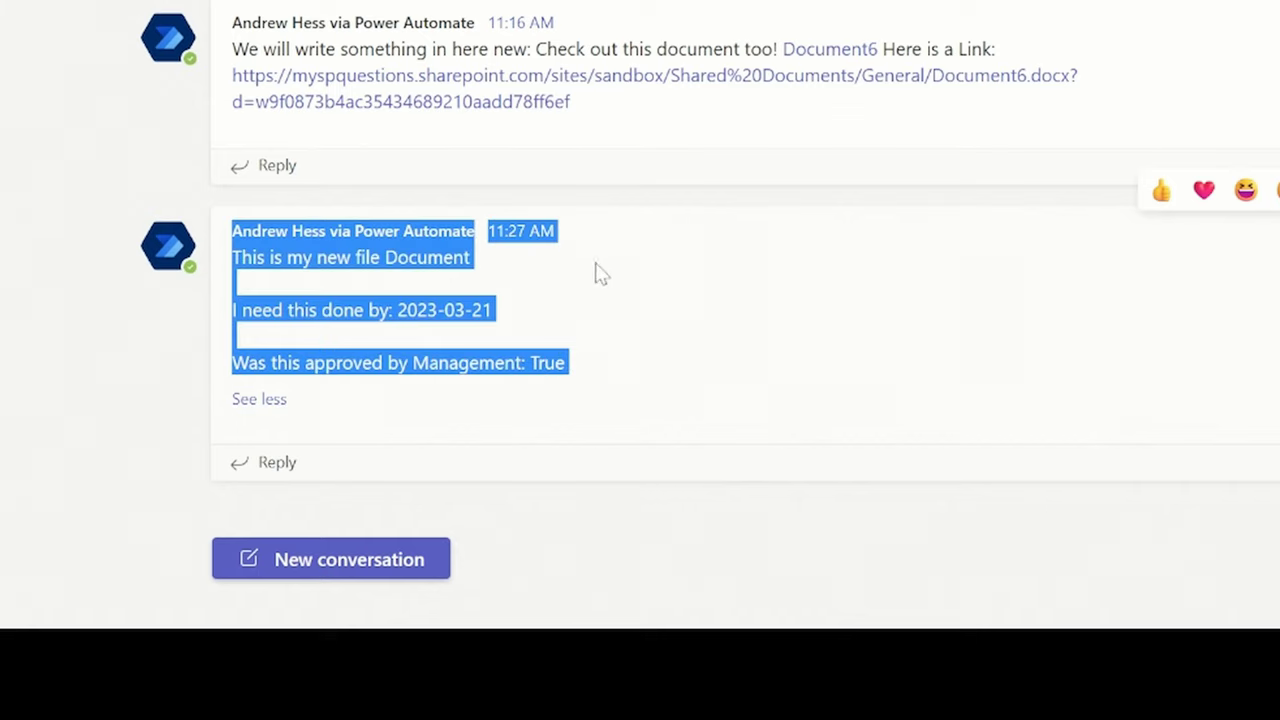